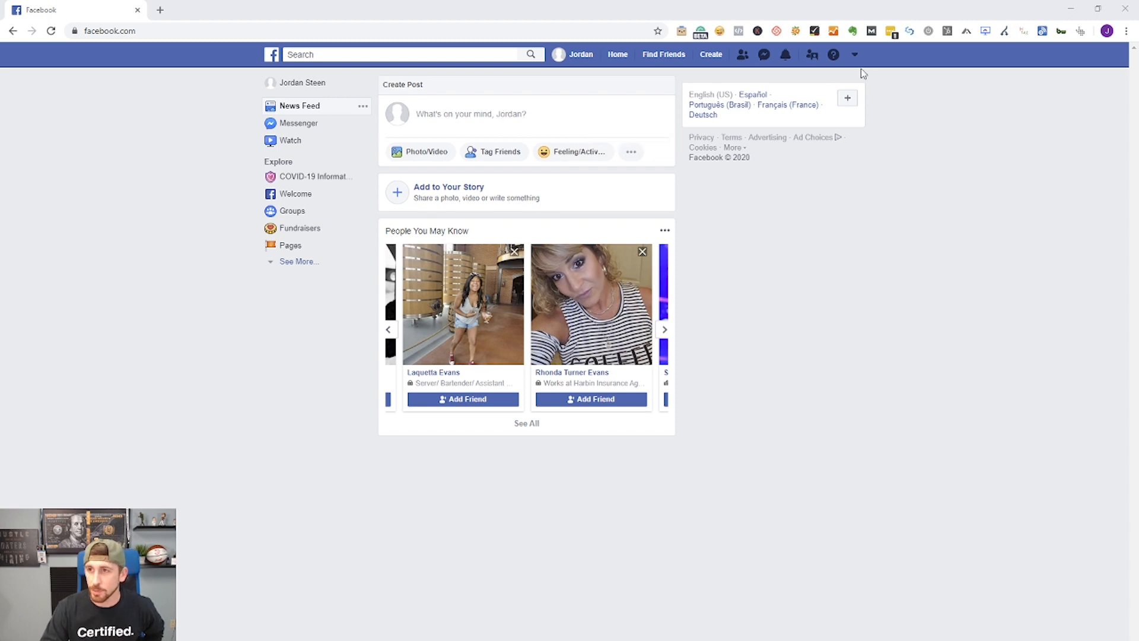
Step: Go to the Pages section and start creating a new business Page
left_click(855, 55)
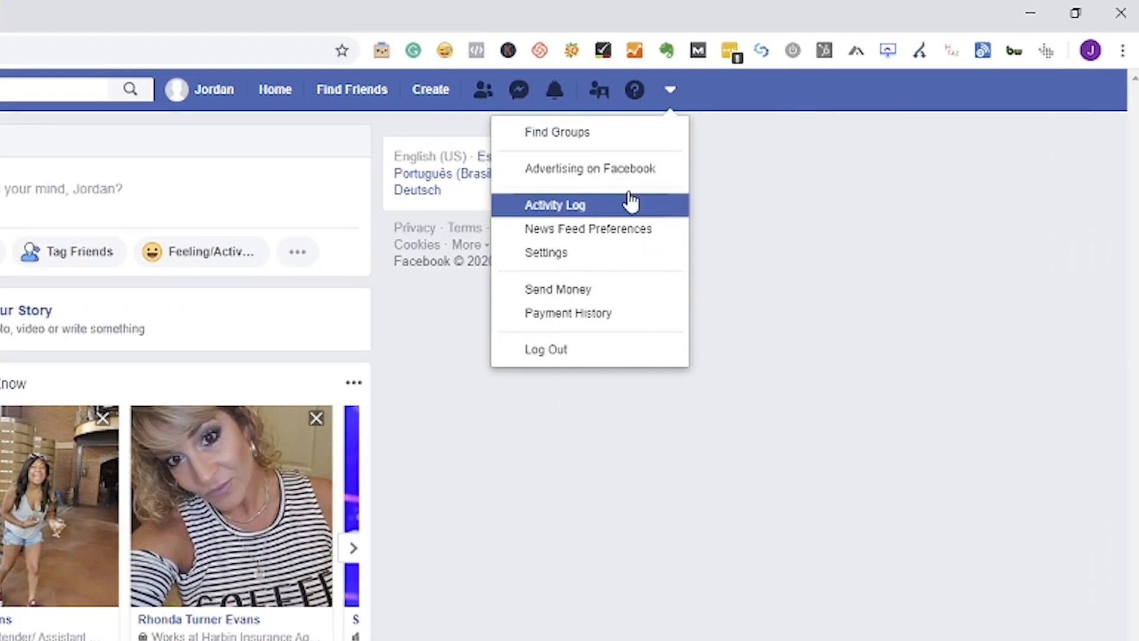
left_click(259, 225)
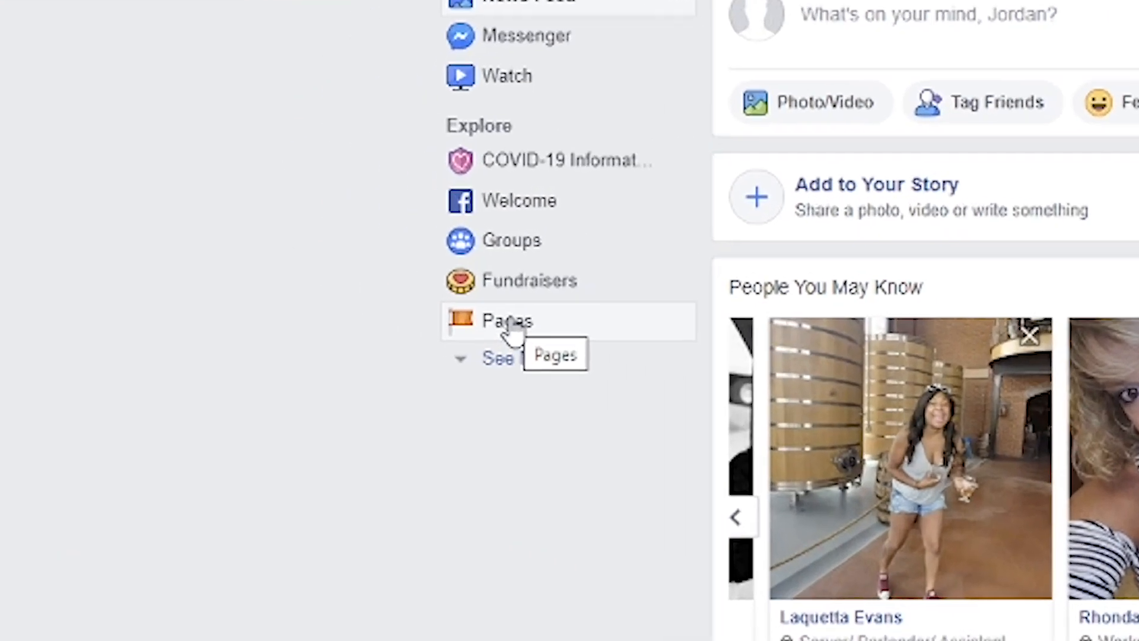
left_click(290, 245)
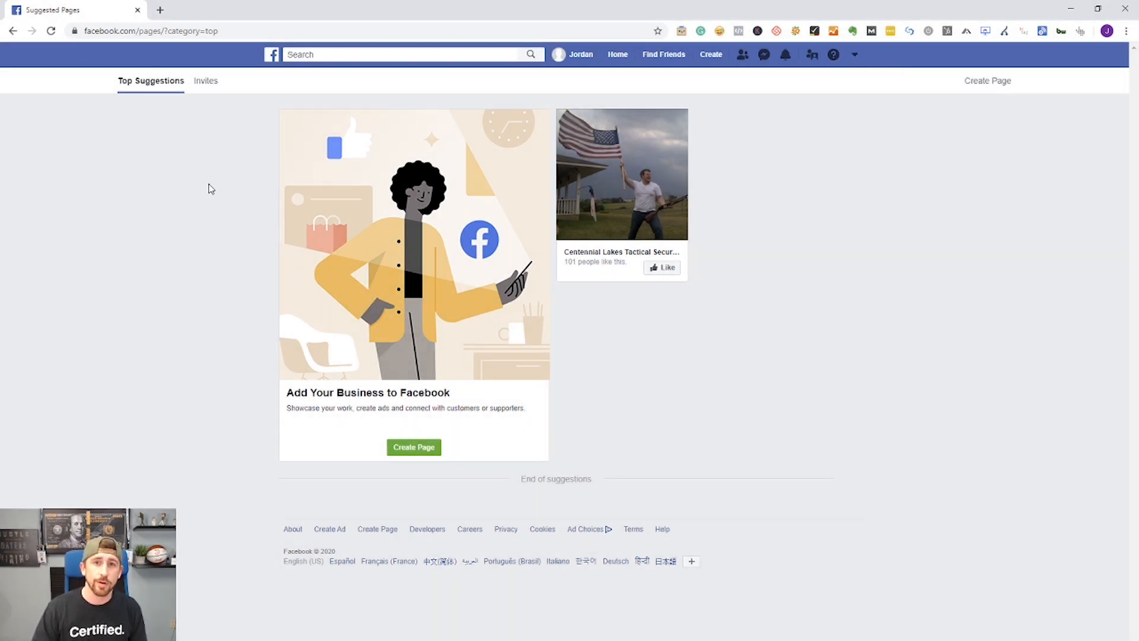
left_click(431, 451)
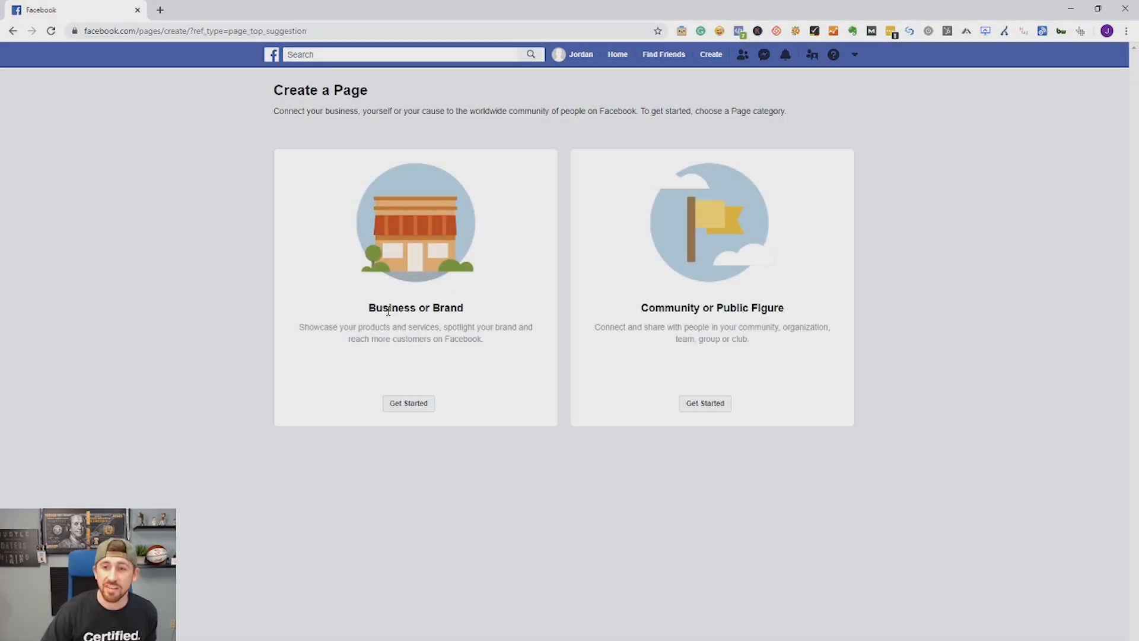
Step: Compare the two Page types offered and get started with Business or Brand
left_click_drag(377, 307, 429, 312)
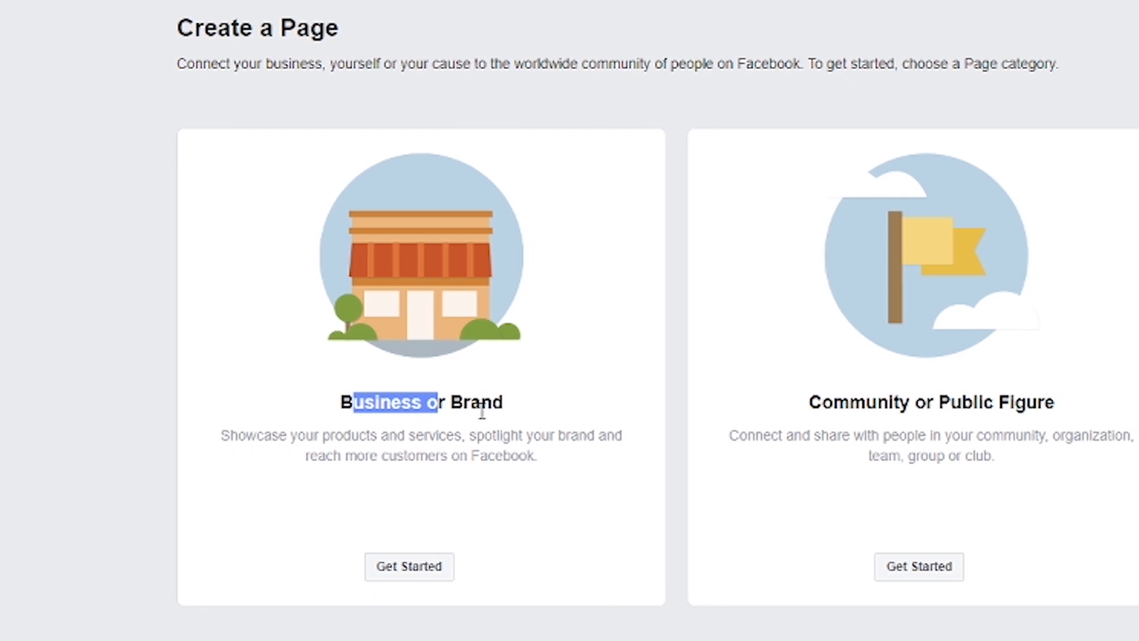
left_click(1073, 443)
left_click_drag(874, 406, 1026, 411)
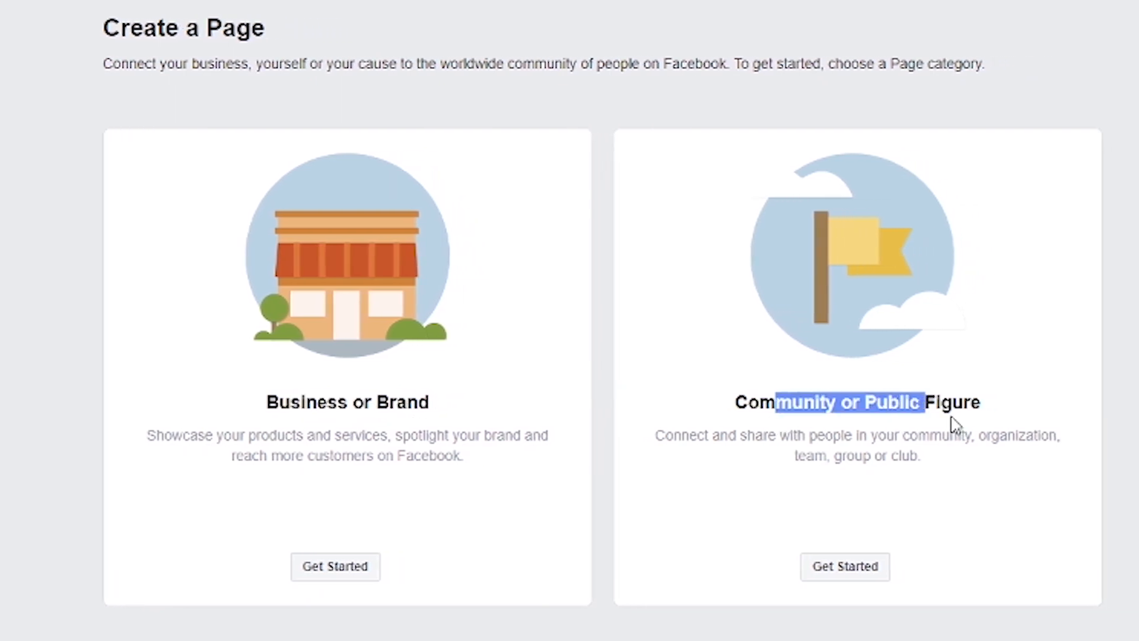
left_click_drag(955, 425, 1005, 417)
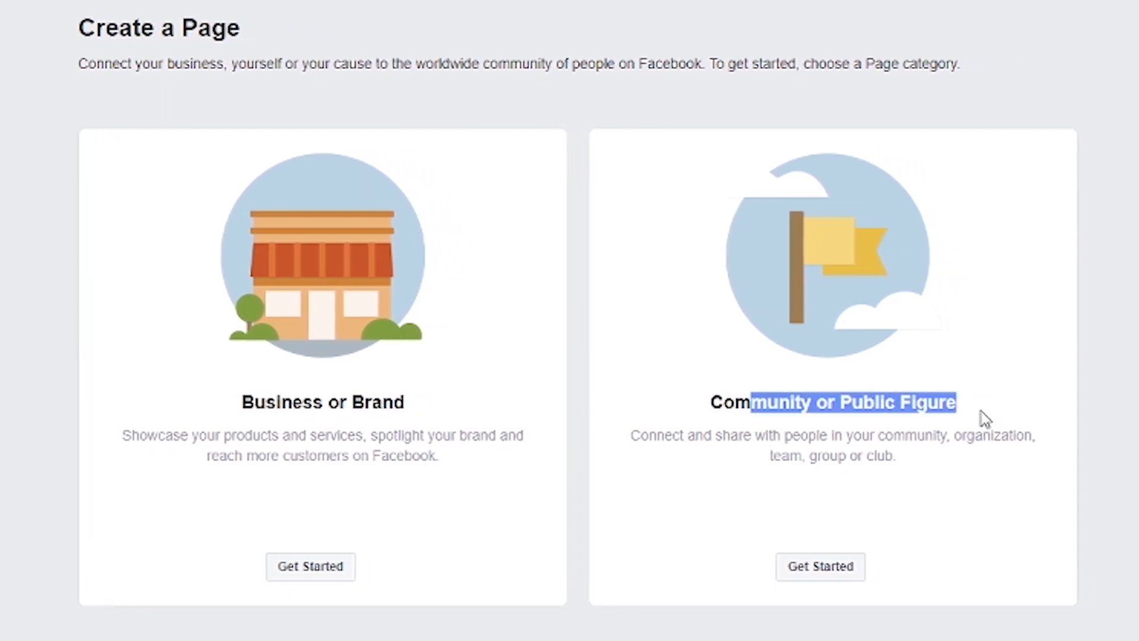
left_click(992, 417)
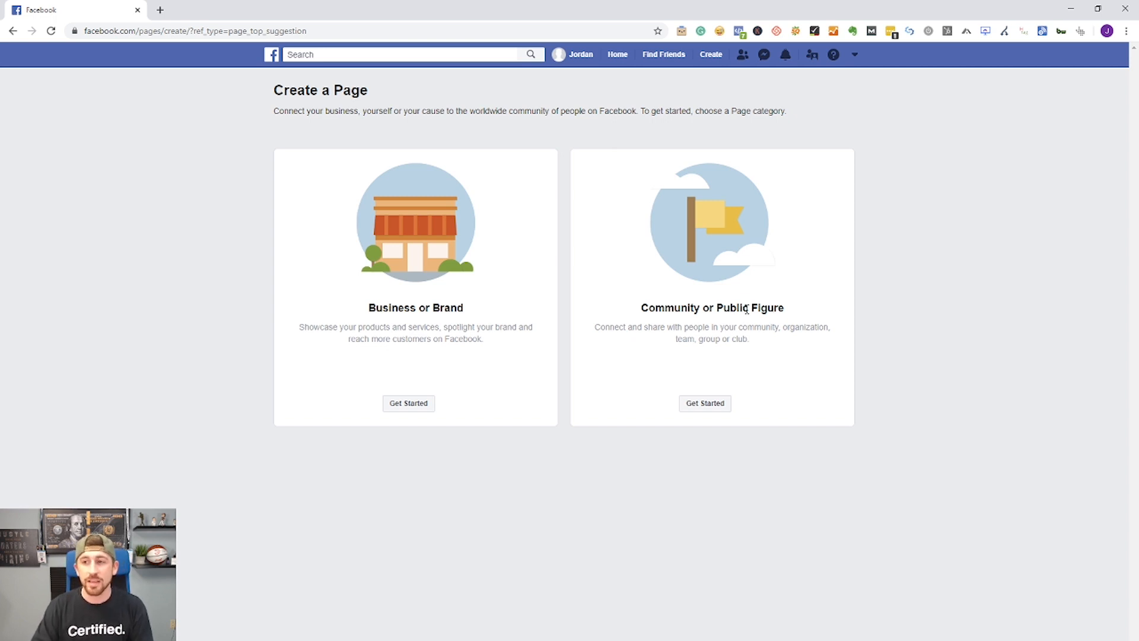
left_click_drag(640, 309, 832, 333)
left_click(669, 361)
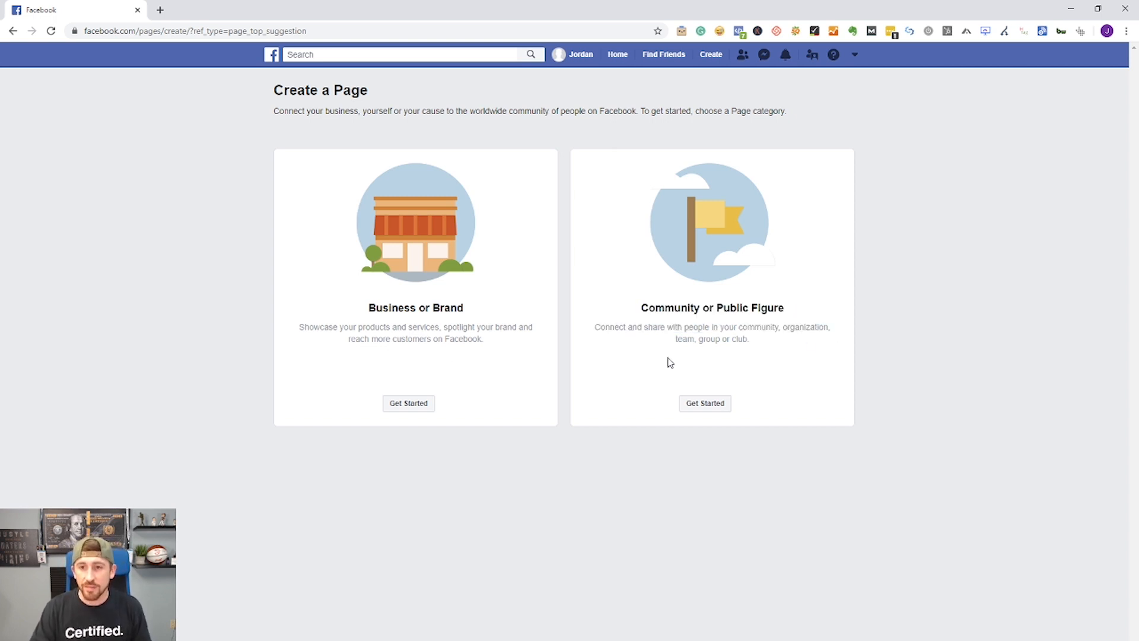
left_click_drag(469, 307, 332, 299)
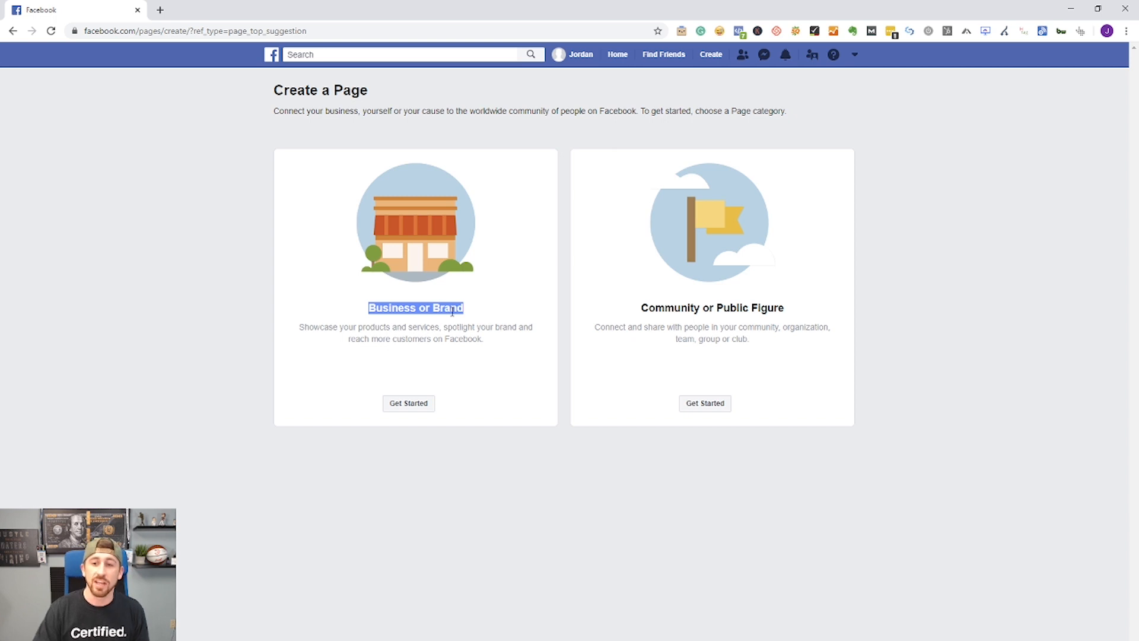
left_click(399, 407)
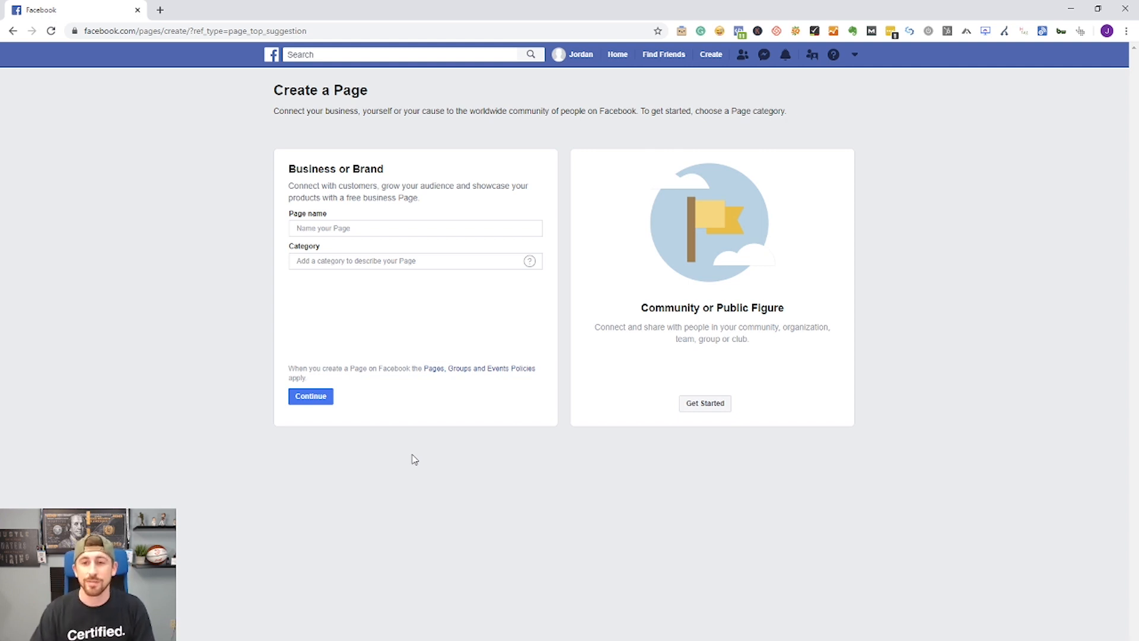
Step: Name the Page "The Best Page Ever" and create it with the category Media
left_click(398, 230)
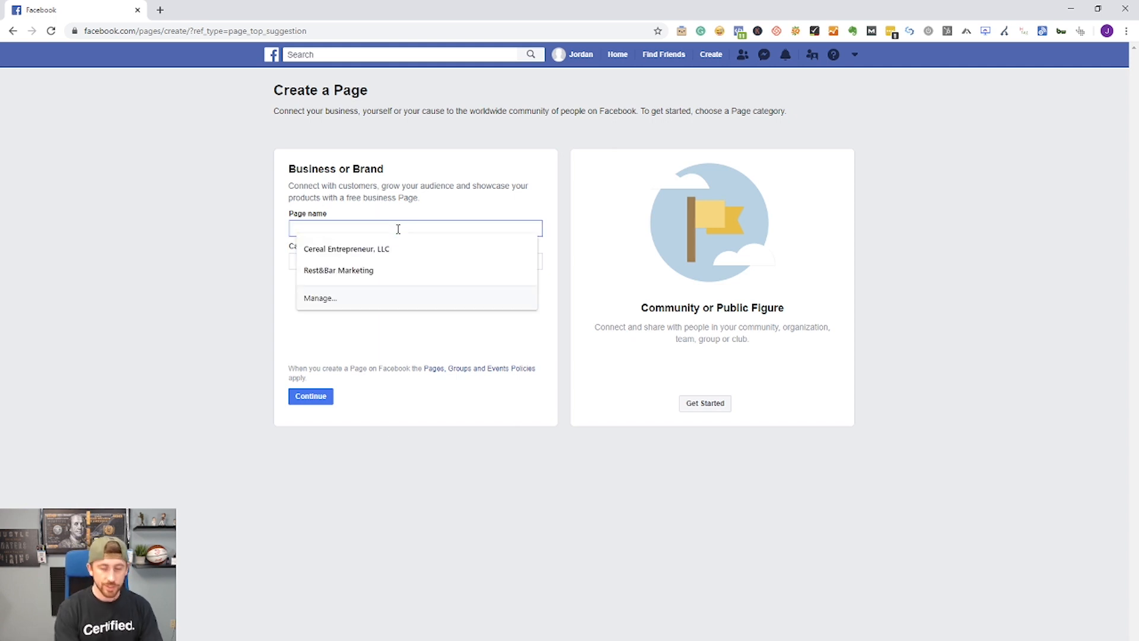
type("T")
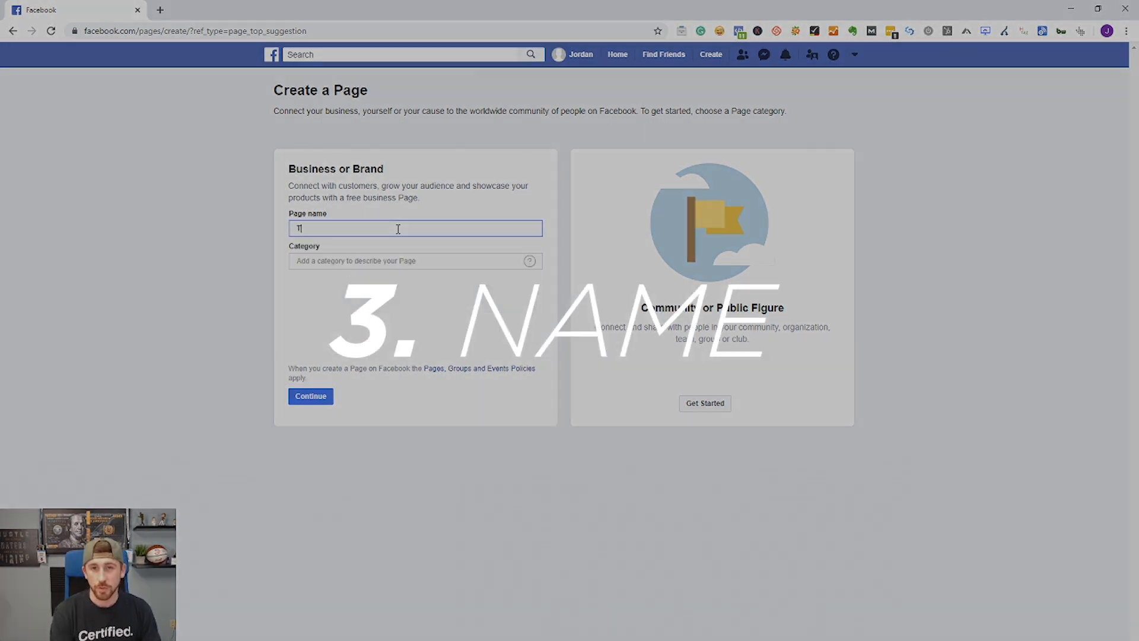
type("he Best Page")
key("BackSpace")
key("BackSpace")
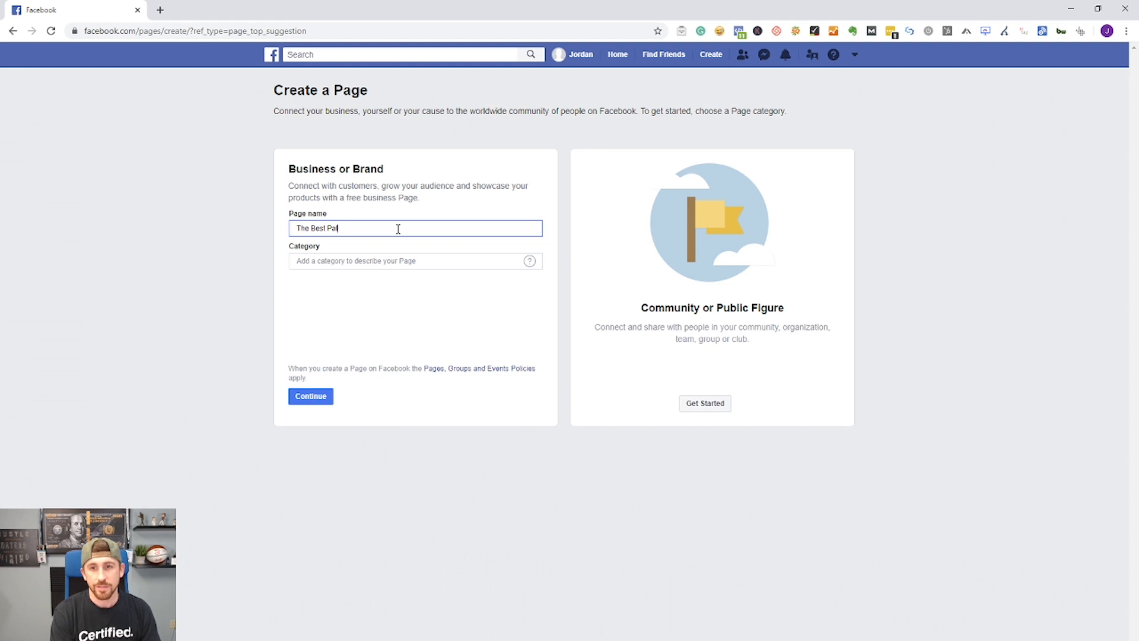
type("ge Ever")
key("Tab")
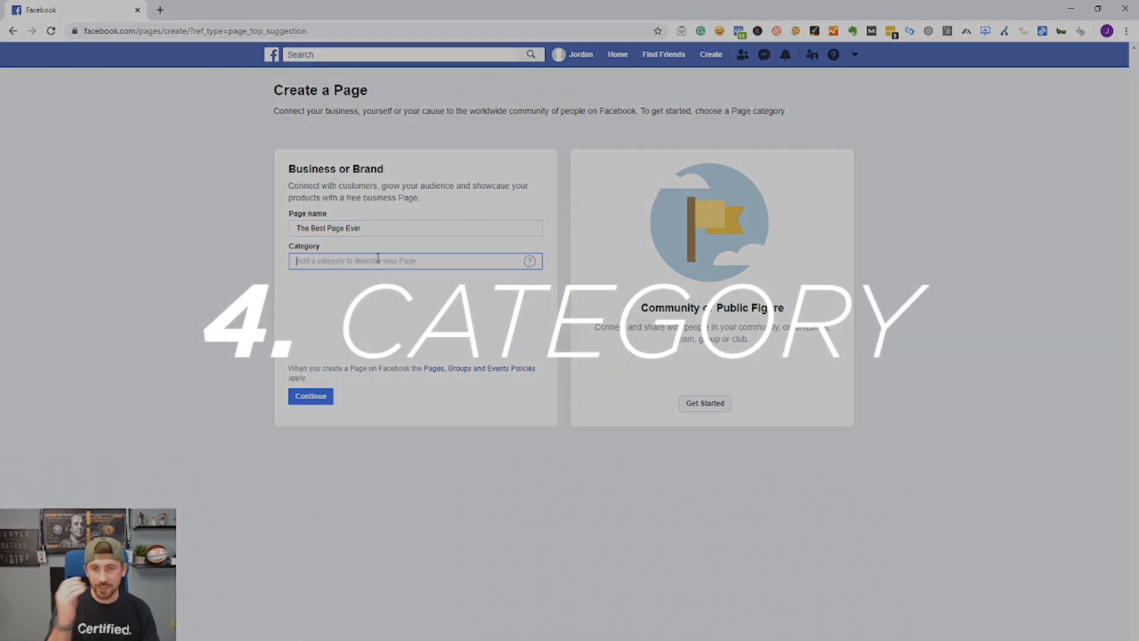
type("Media Sou")
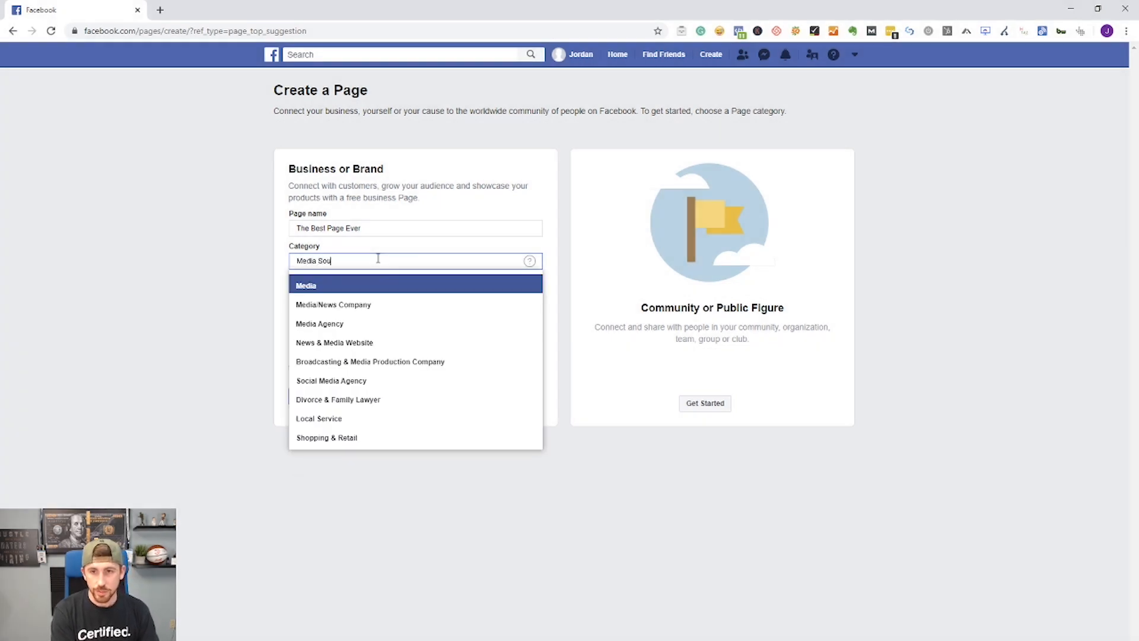
left_click(323, 402)
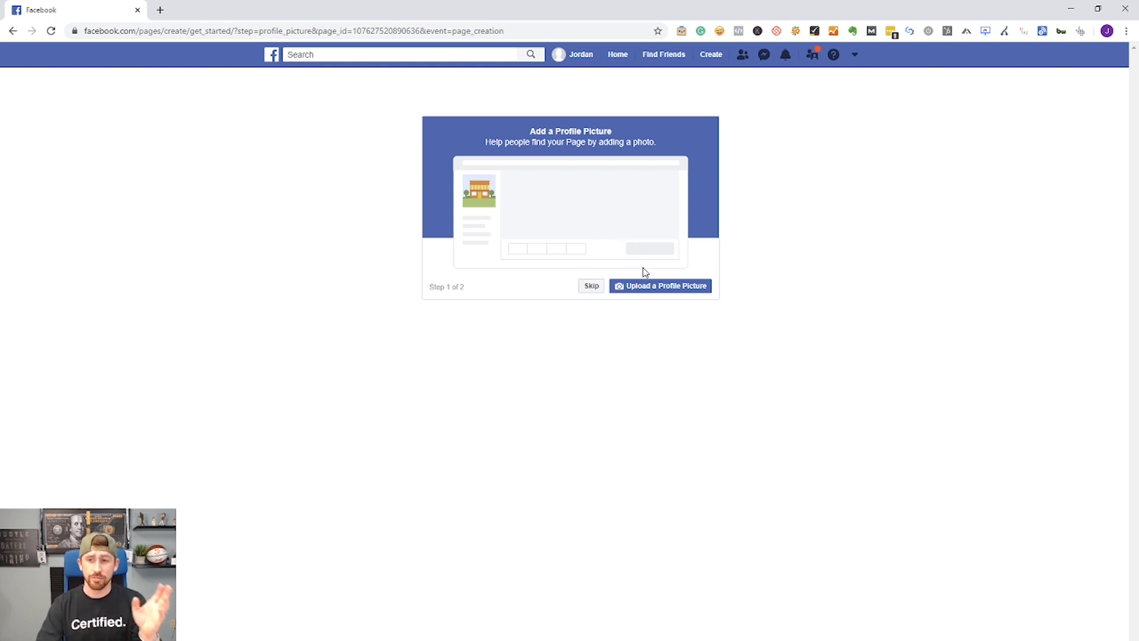
Step: Skip uploading a profile picture and a cover photo for the new Page
left_click(591, 291)
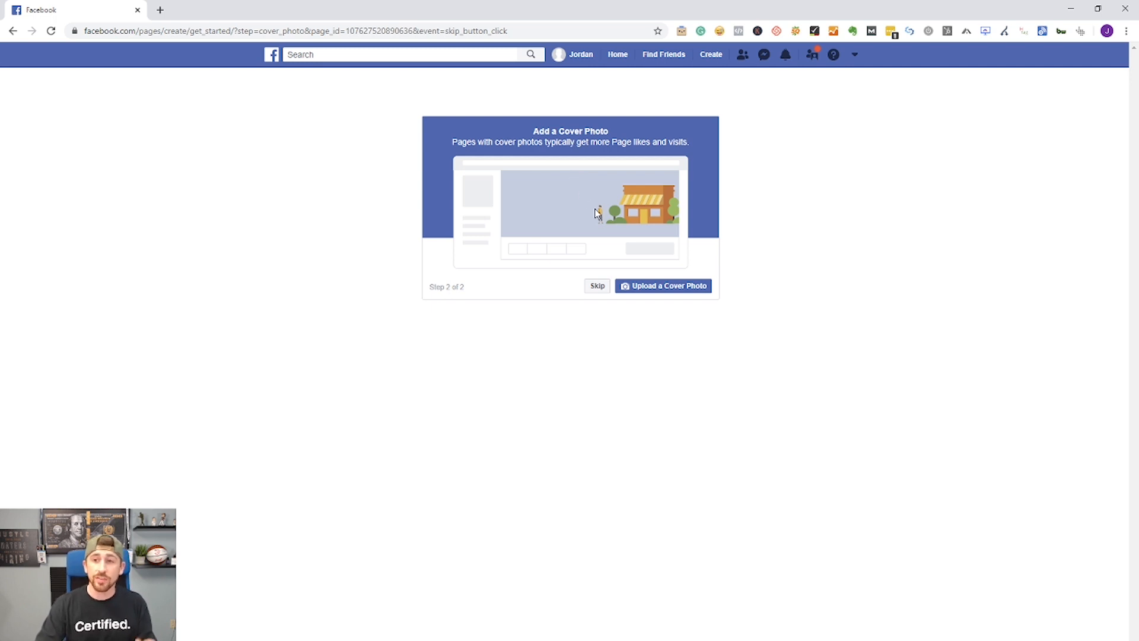
left_click(597, 287)
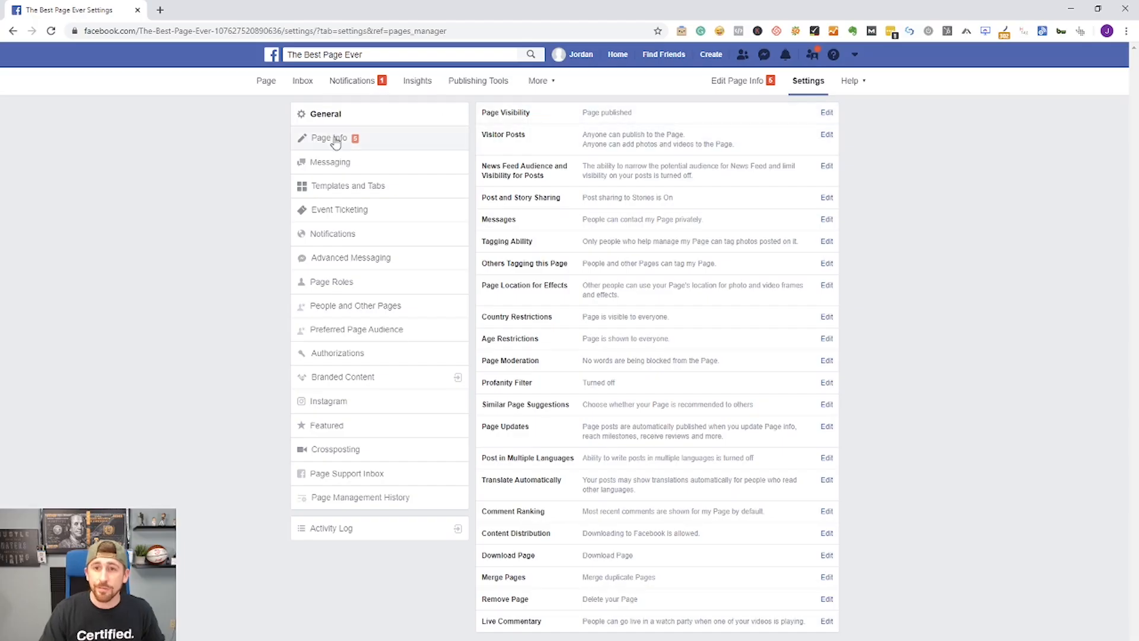
Step: Open the Page Info settings and examine the description, categories and contact fields
left_click(332, 138)
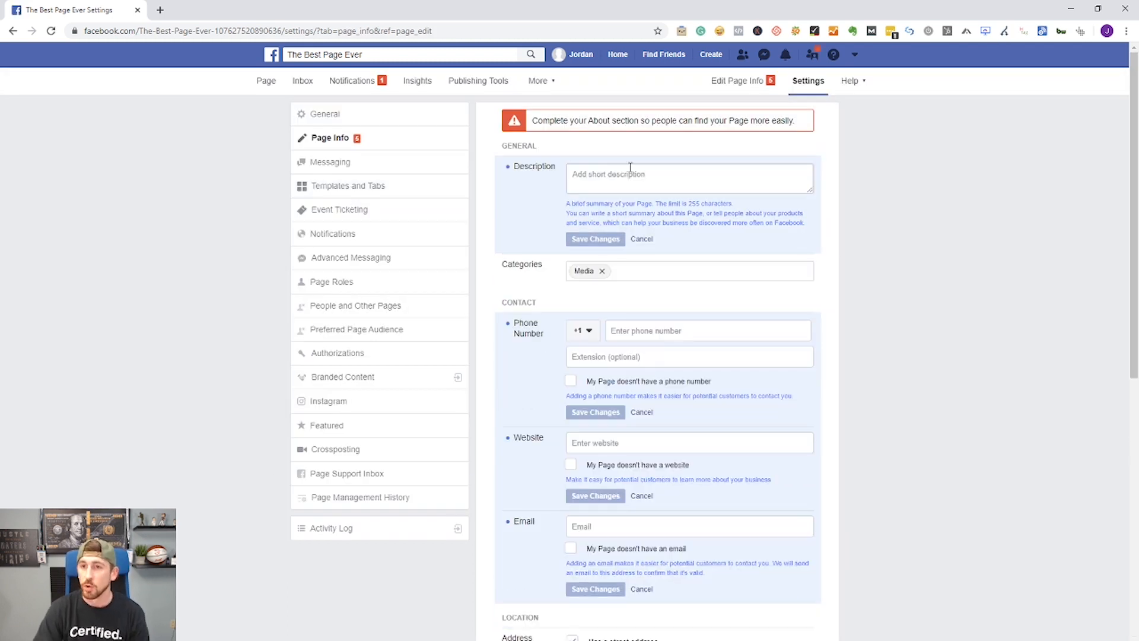
left_click(619, 172)
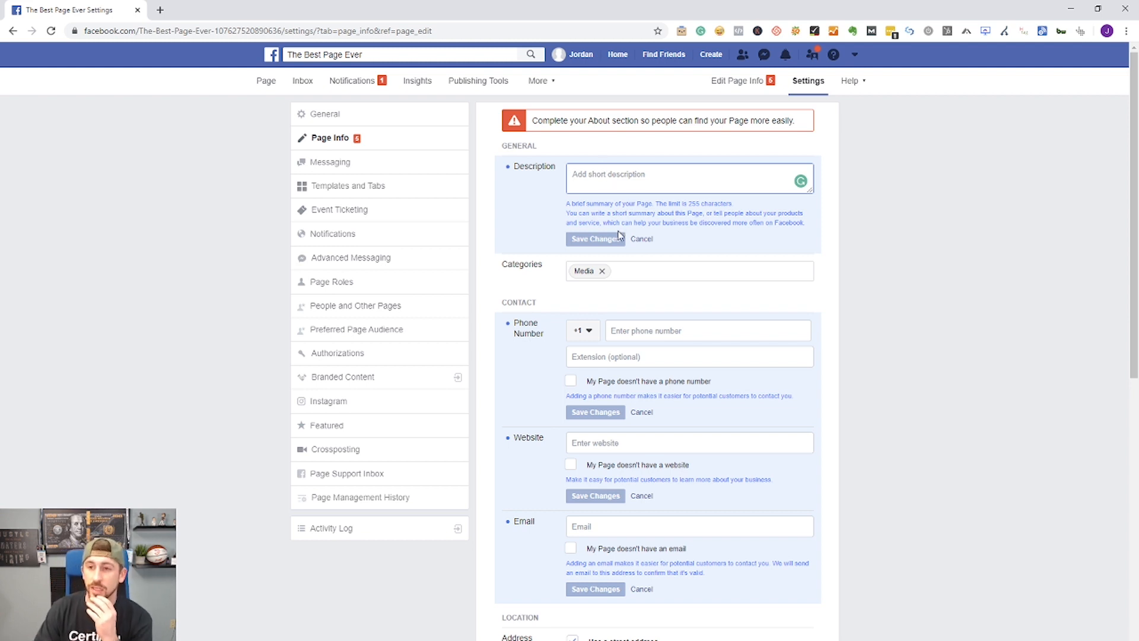
left_click(616, 274)
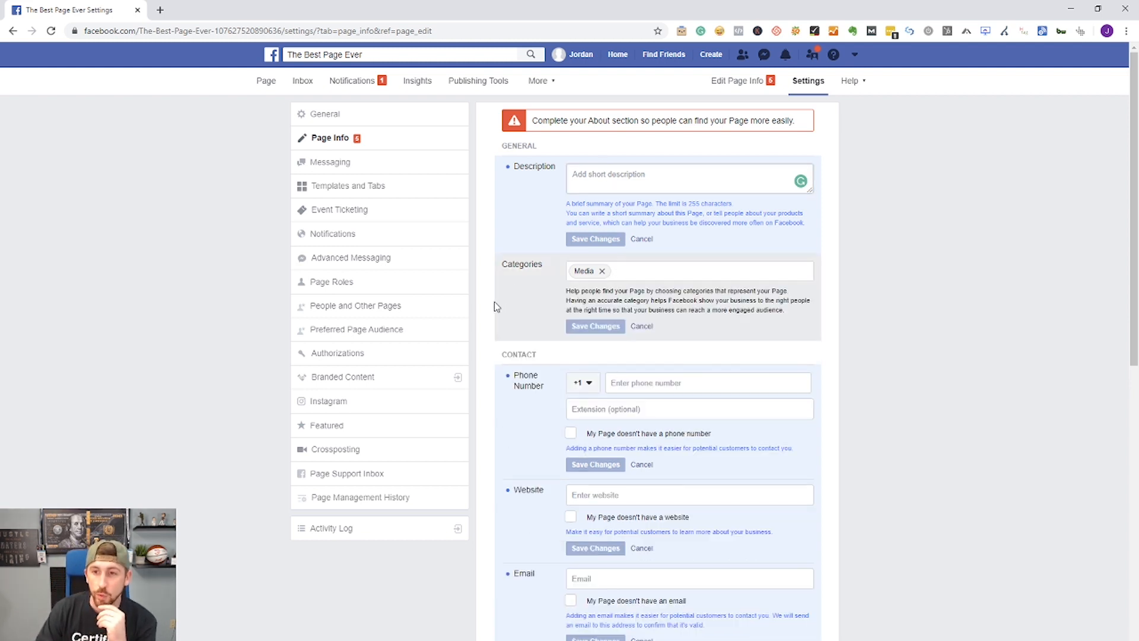
scroll(528, 306, "down", 3)
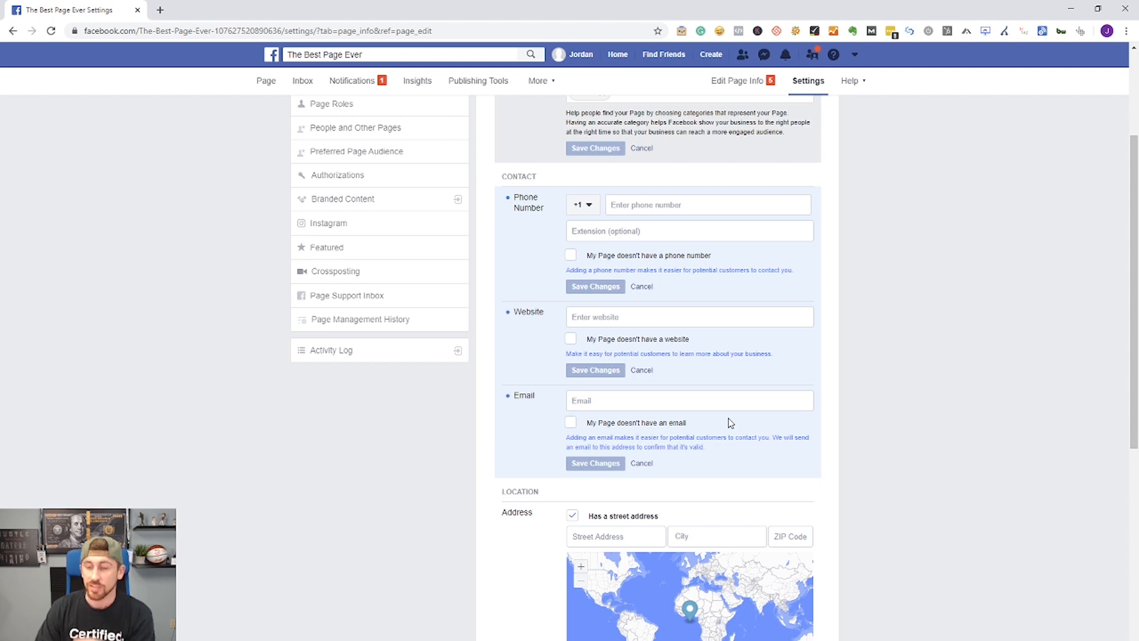
scroll(529, 310, "down", 2)
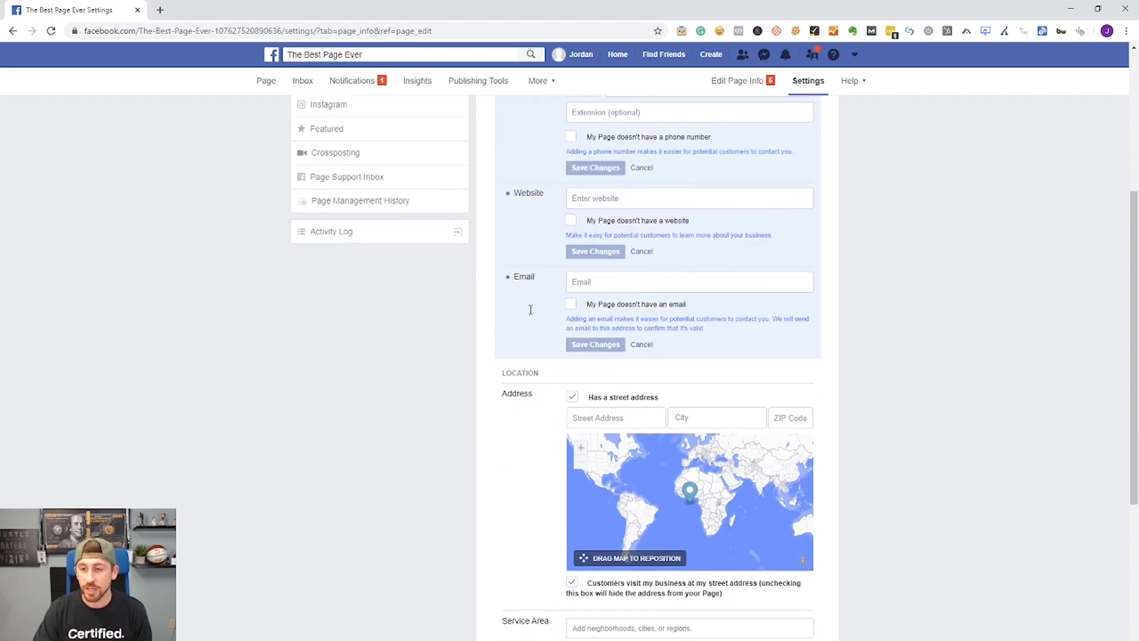
Step: Examine the Page's location, hours, Impressum and privacy policy fields, including the street address option
scroll(530, 309, "down", 3)
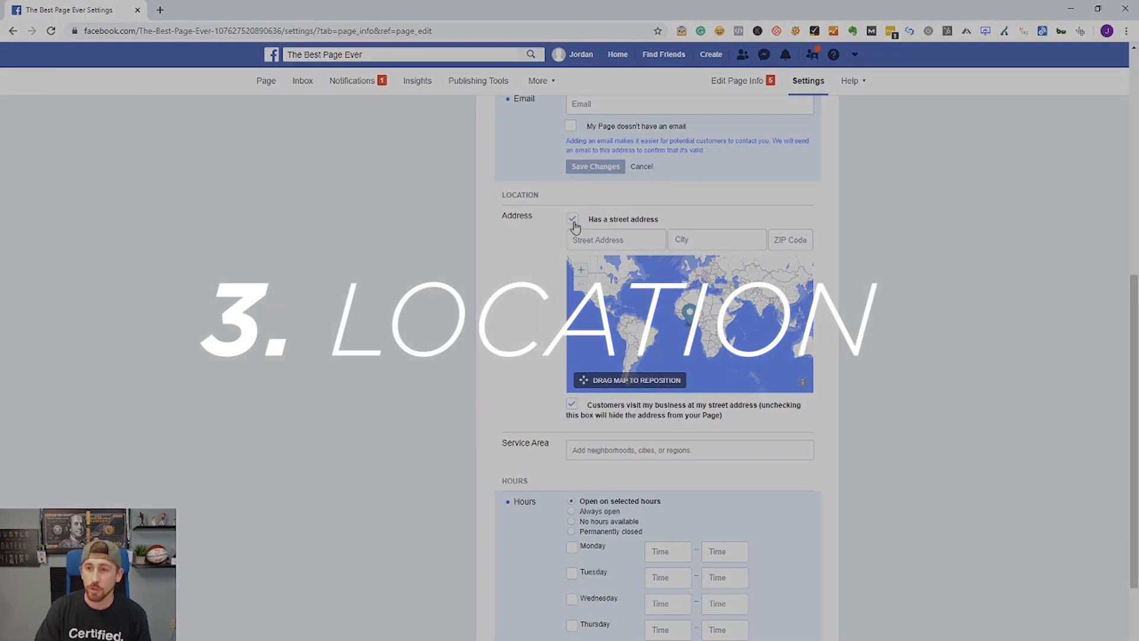
left_click(574, 220)
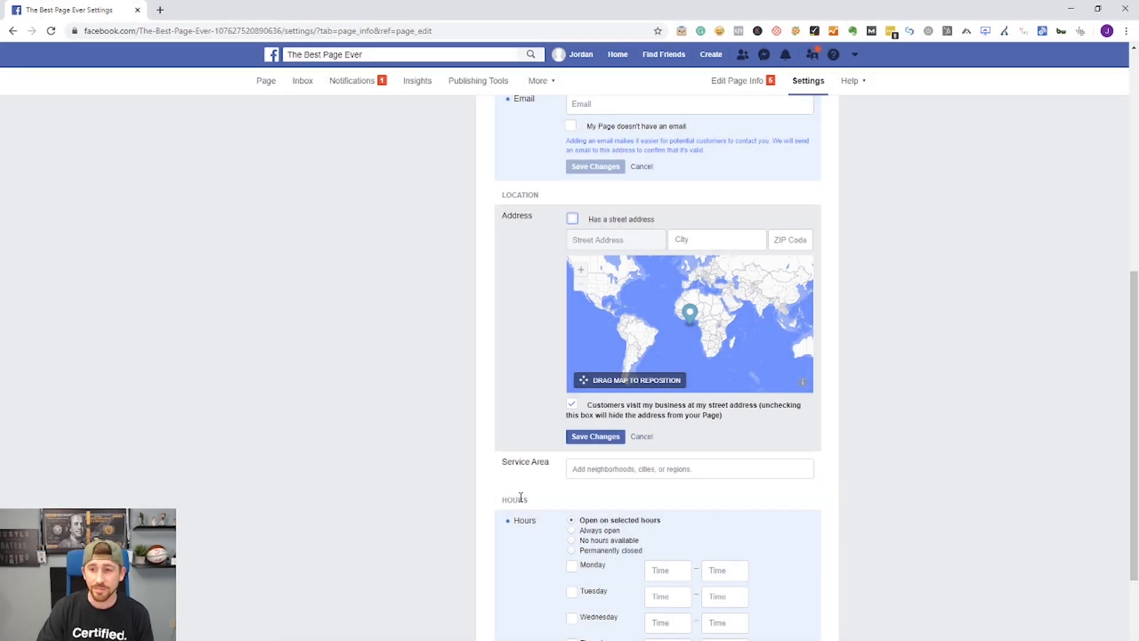
left_click(572, 219)
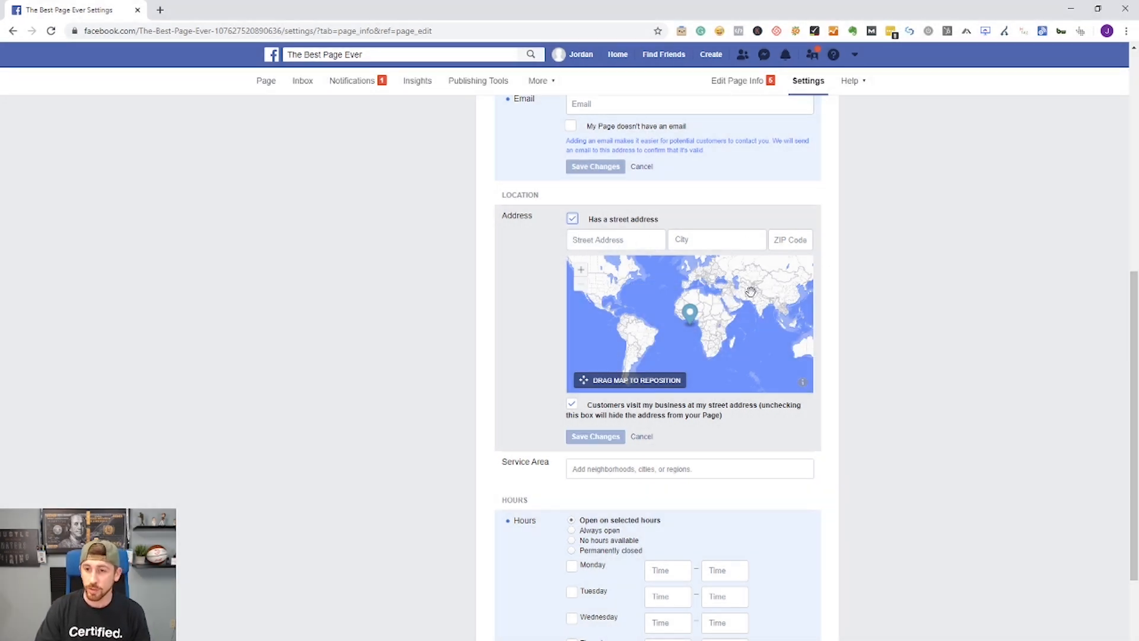
scroll(524, 411, "down", 4)
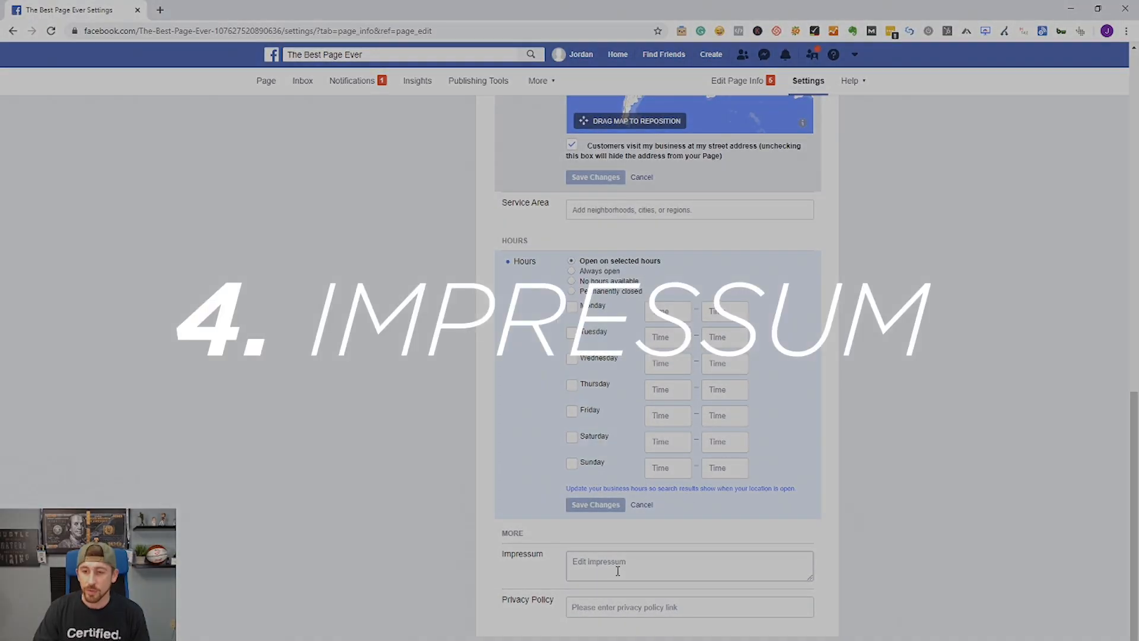
left_click(618, 570)
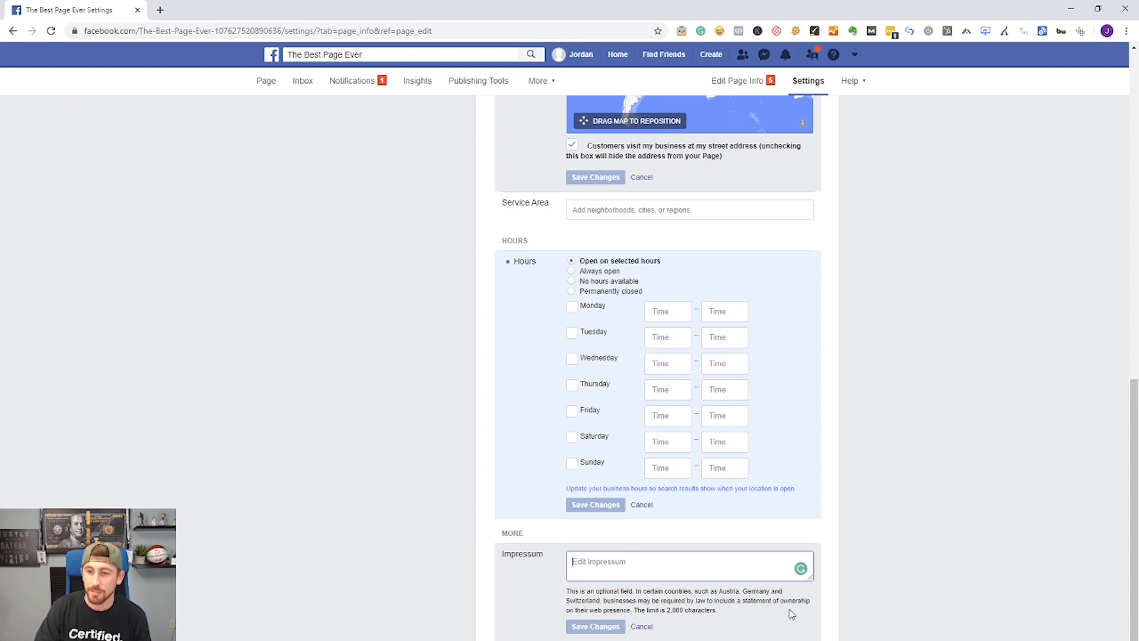
left_click(633, 624)
left_click(626, 612)
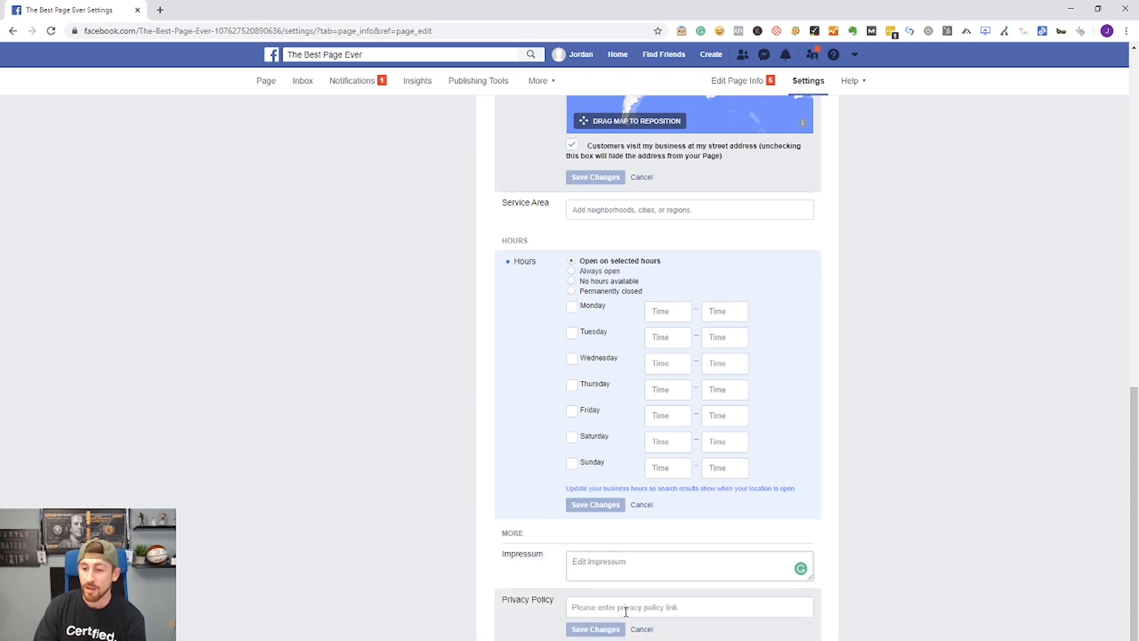
scroll(425, 534, "up", 15)
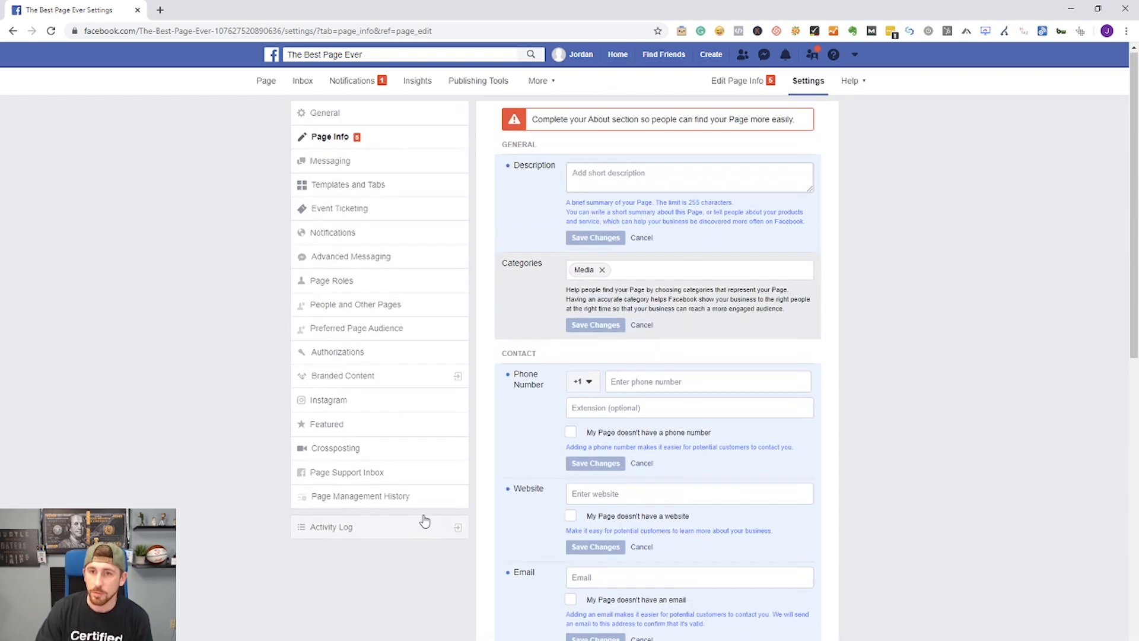
Step: Open the Messaging settings and examine the conversation options and the Page's Messenger link
left_click(328, 171)
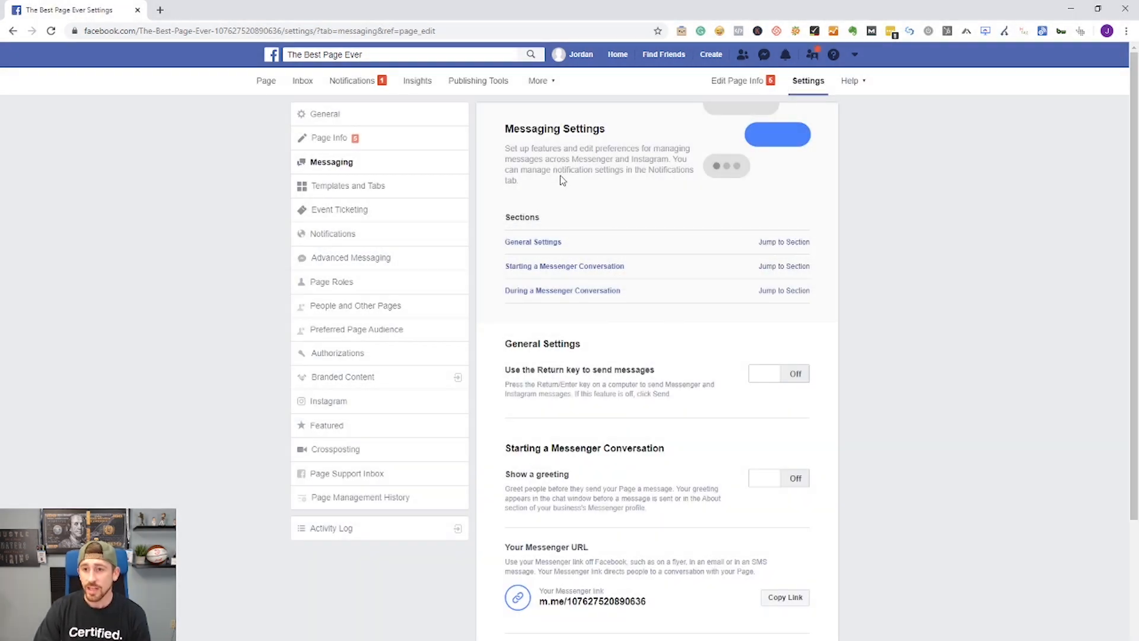
scroll(562, 184, "down", 2)
scroll(596, 306, "down", 2)
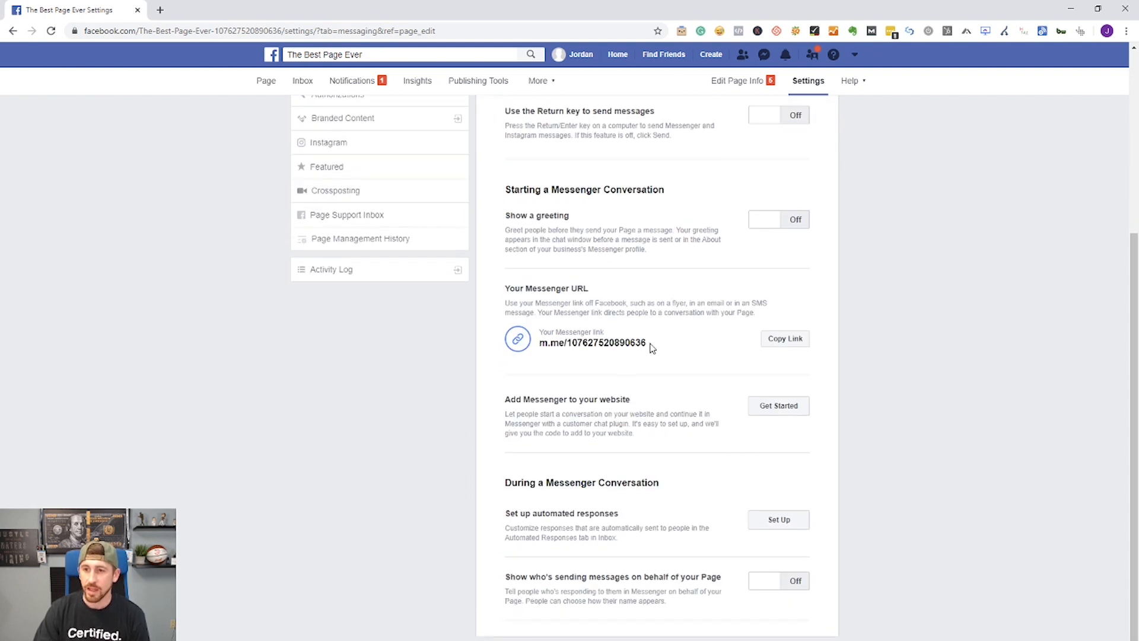
left_click_drag(651, 346, 537, 346)
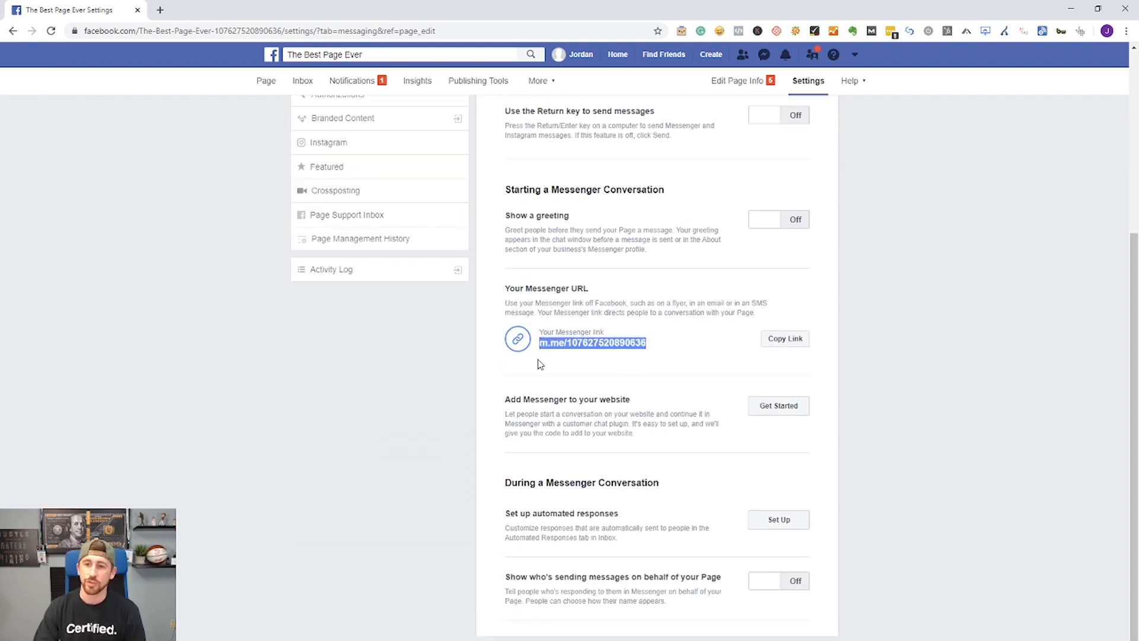
left_click(540, 364)
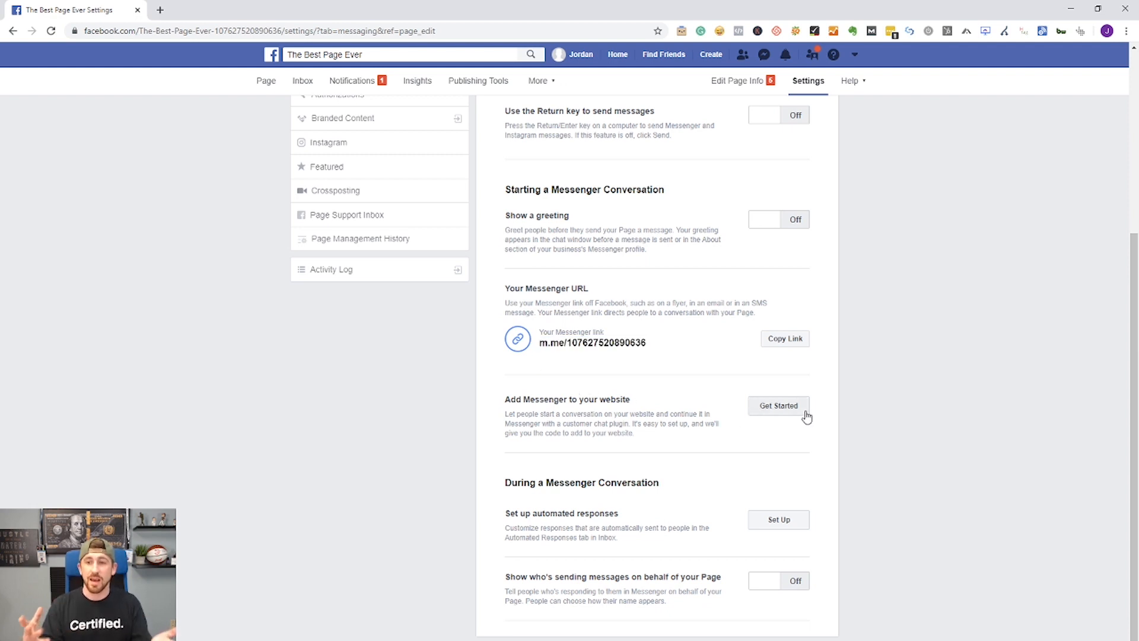
Step: Examine the Page's Advanced Messaging, Notifications, Page Roles and Instagram settings in turn
scroll(730, 393, "up", 5)
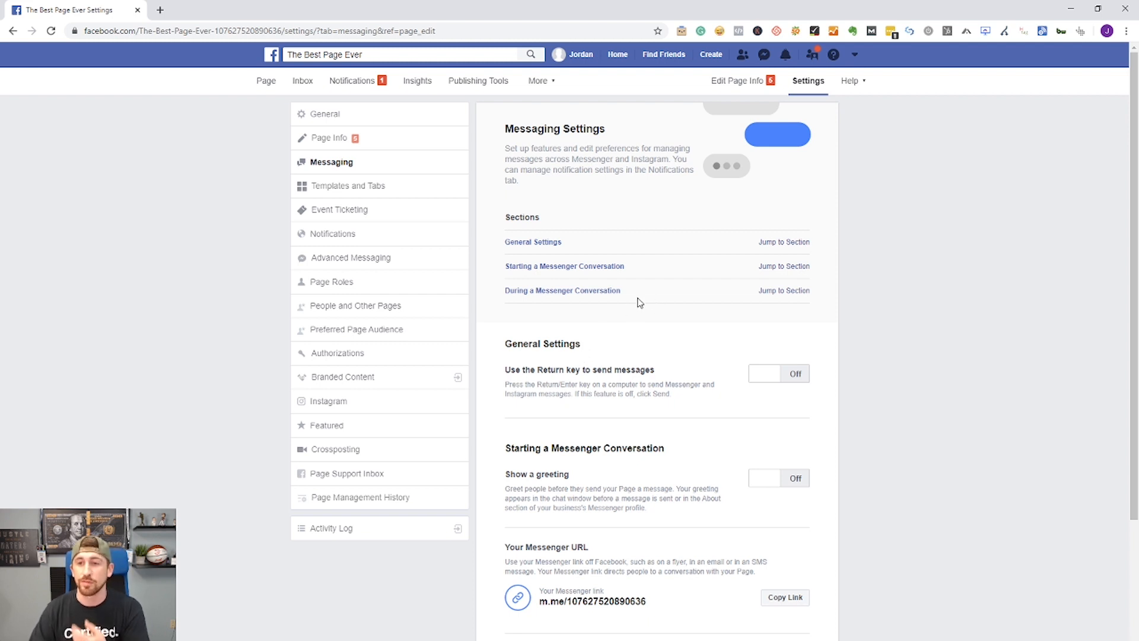
left_click(327, 256)
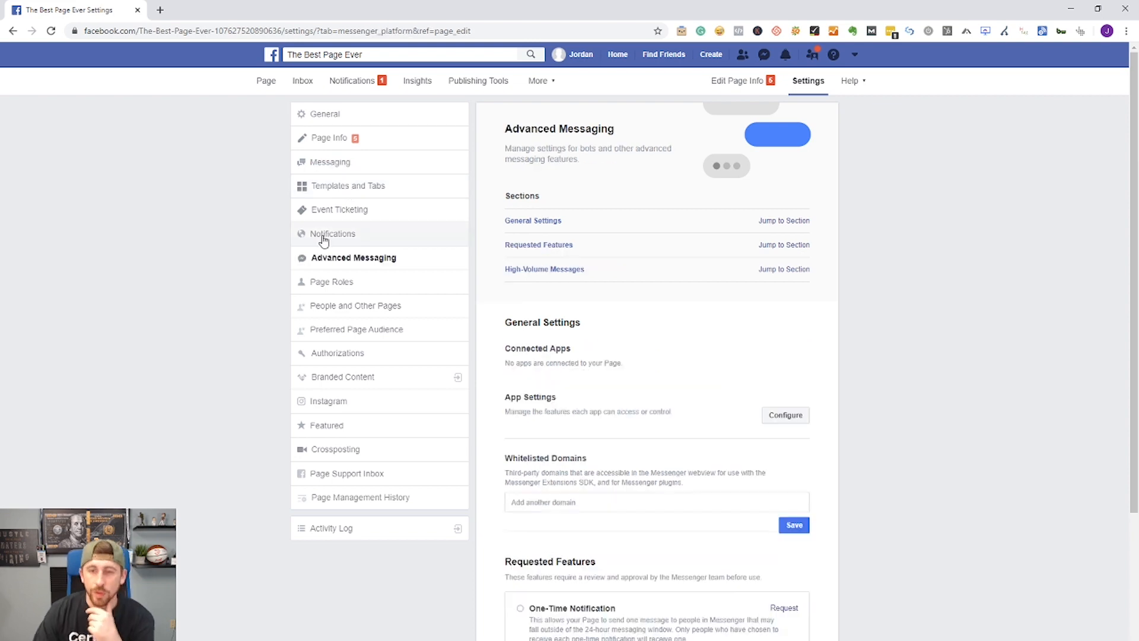
left_click(323, 236)
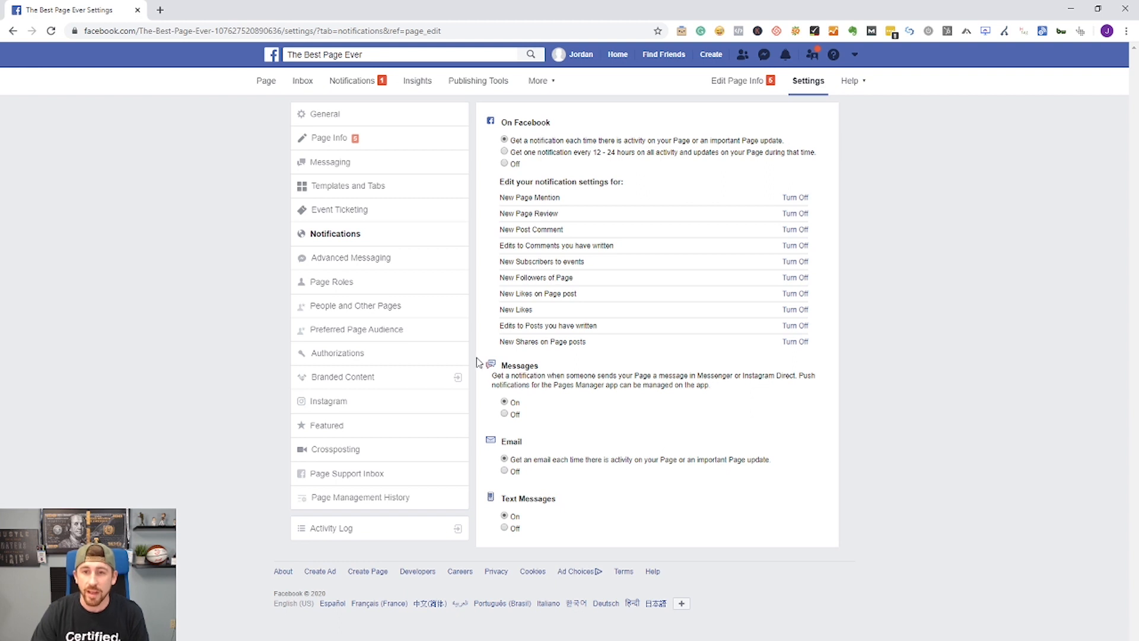
left_click(365, 282)
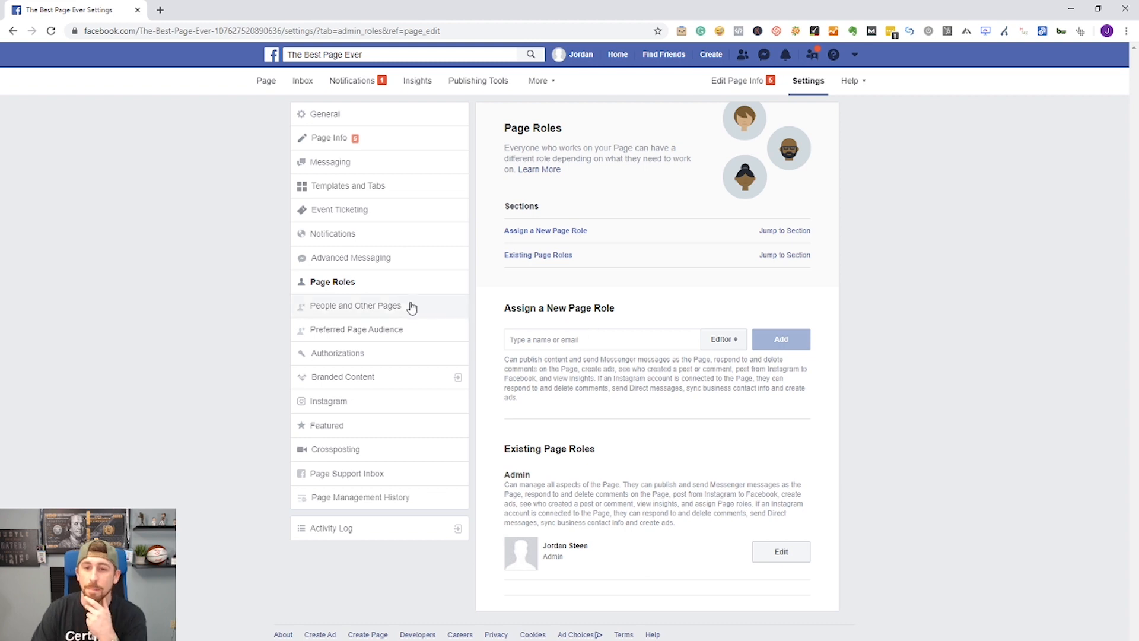
left_click(330, 401)
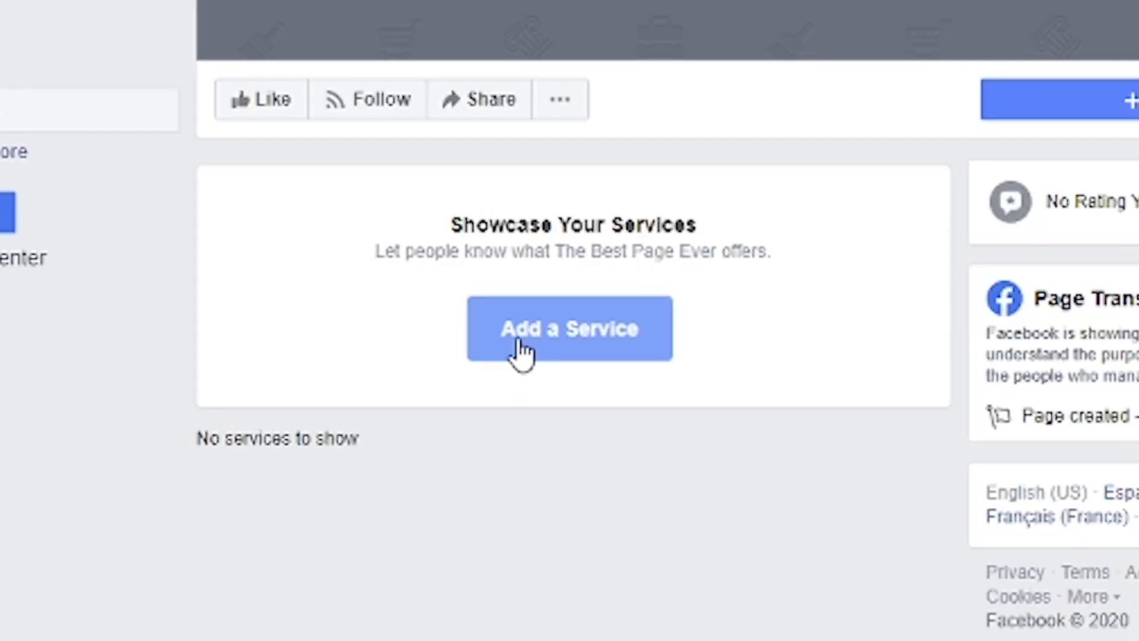
Step: Start a new service for the Page named "Services" with a fixed price of $100.00
left_click(505, 392)
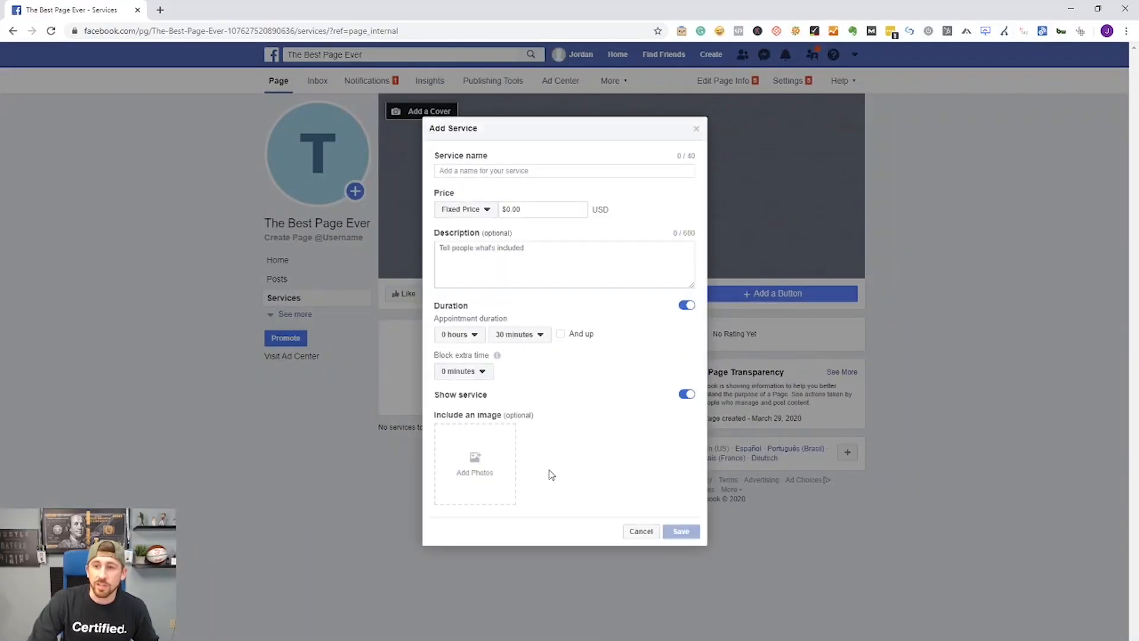
left_click(462, 169)
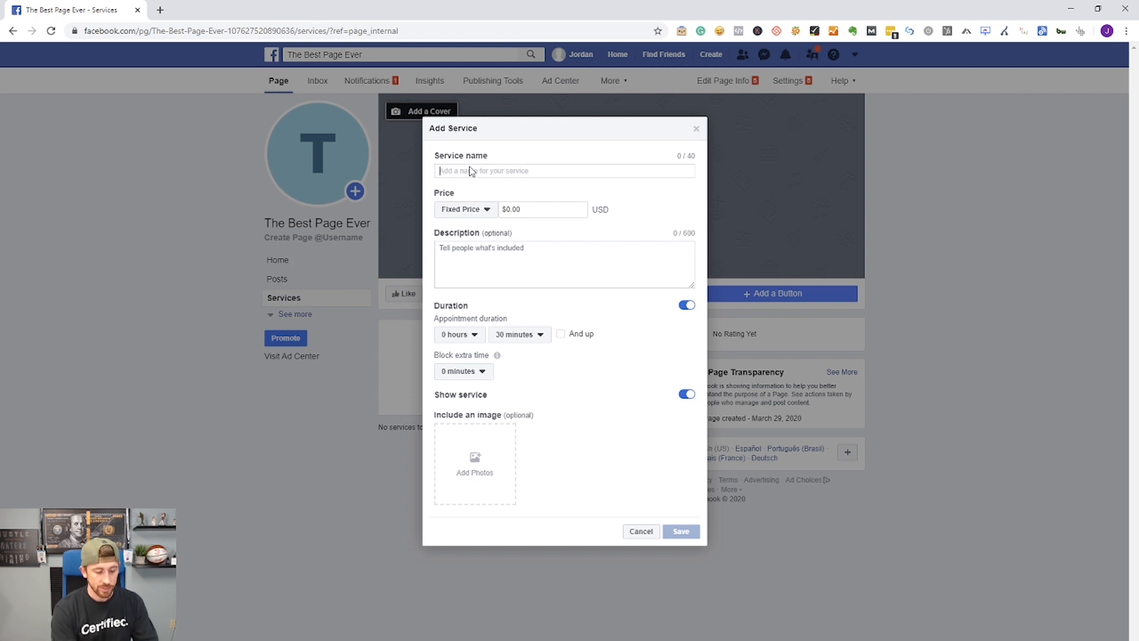
type("Services")
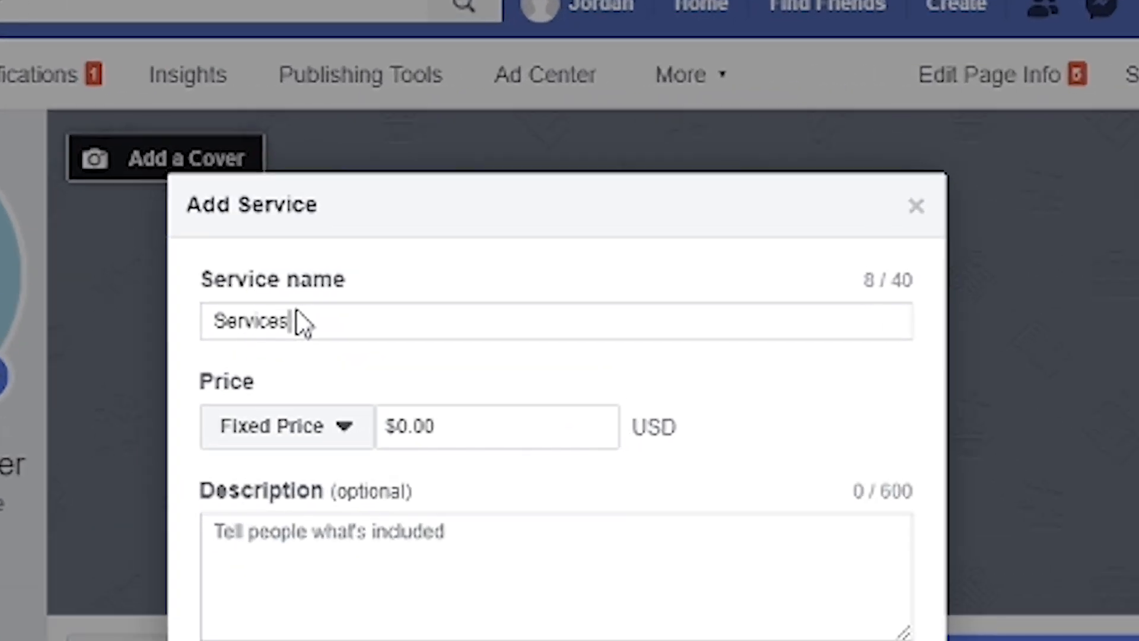
key("Tab")
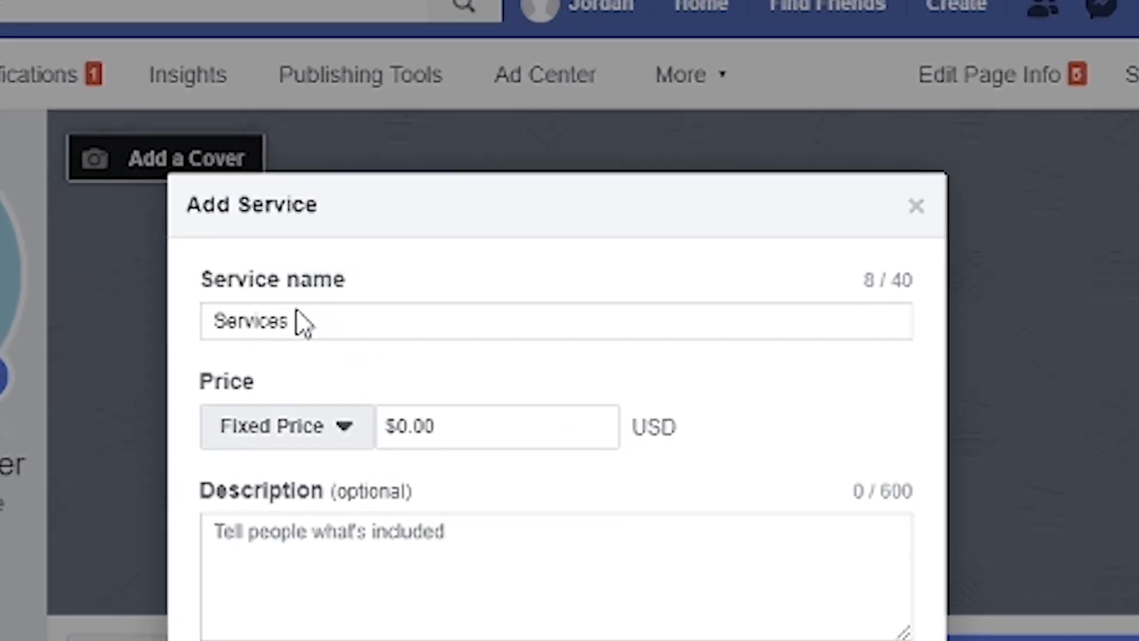
key("Return")
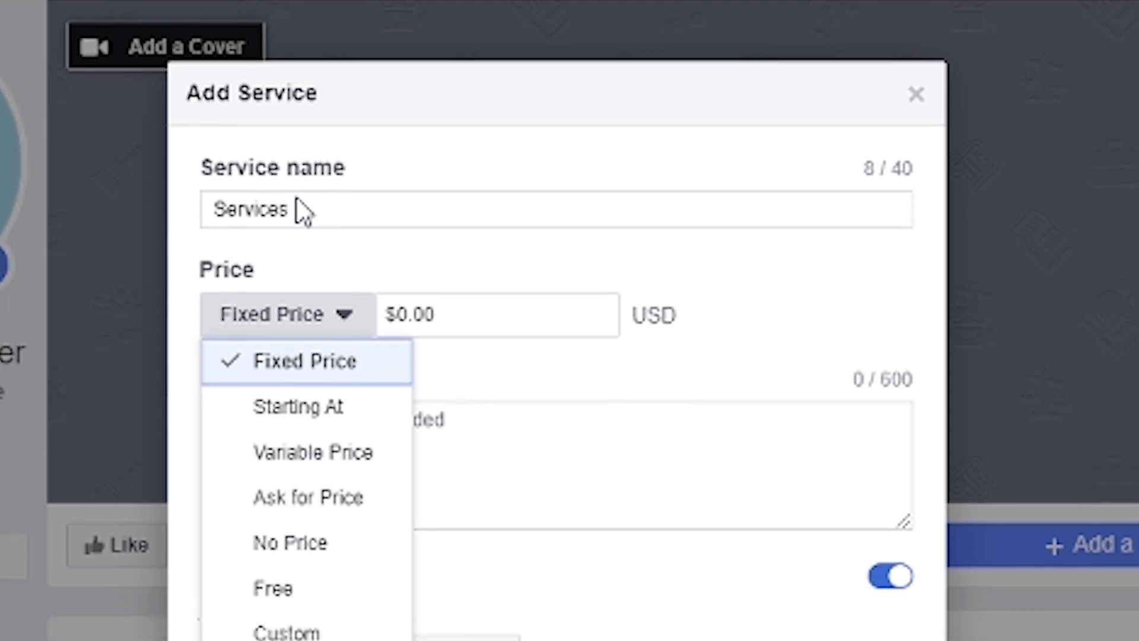
left_click(442, 336)
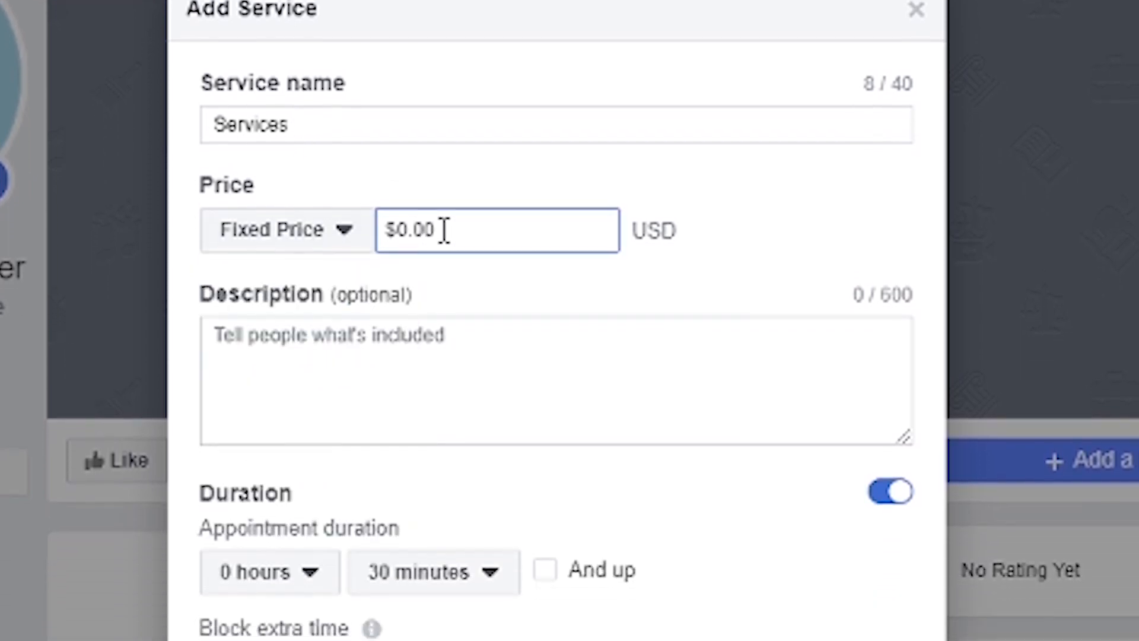
key("BackSpace")
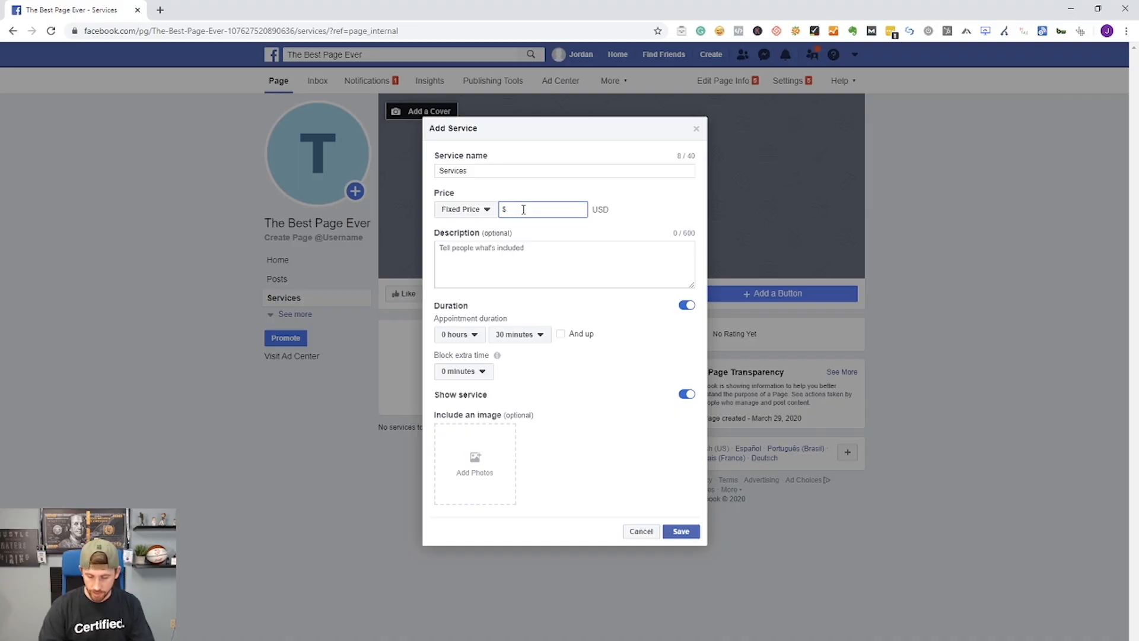
Step: Give the service the placeholder description "easrfasdasdf" and save it
left_click(510, 257)
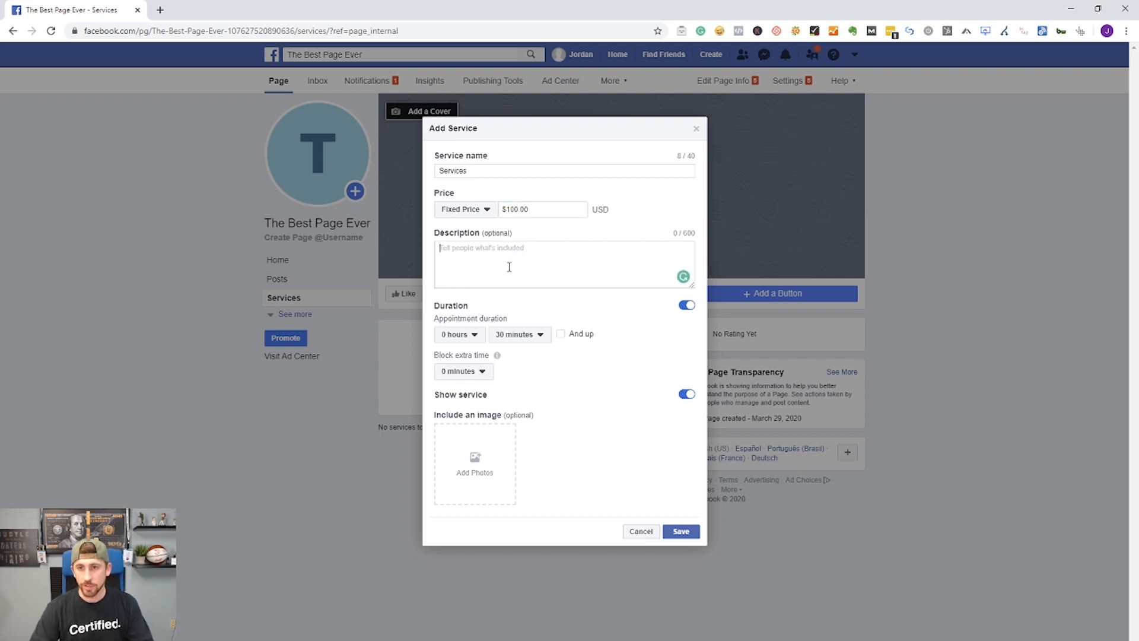
type("easrfasdasdf")
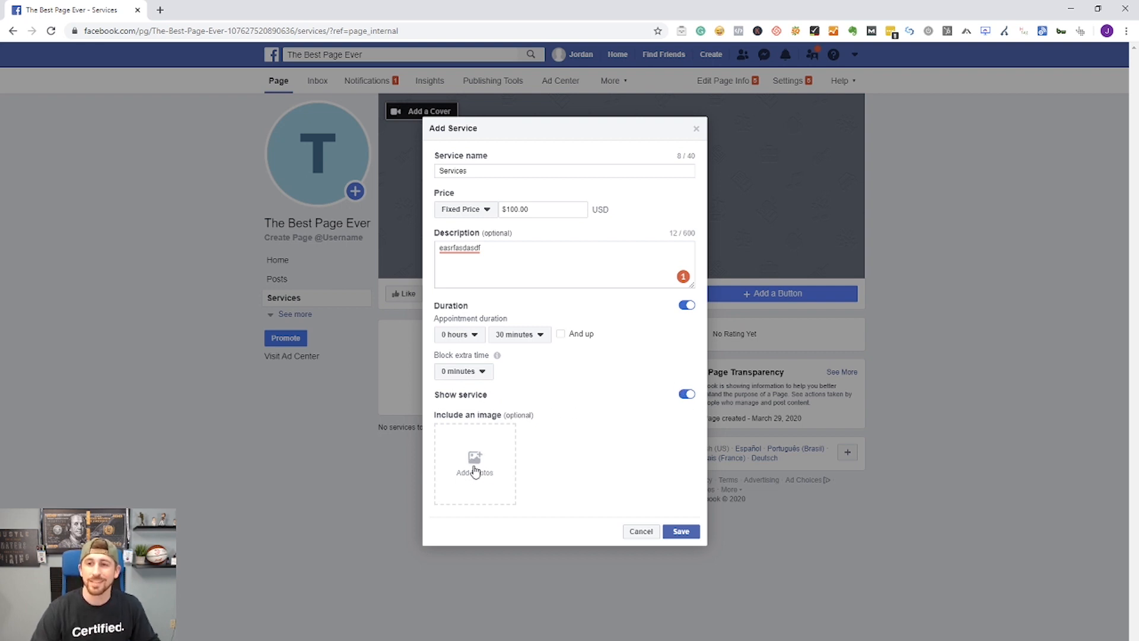
left_click(678, 533)
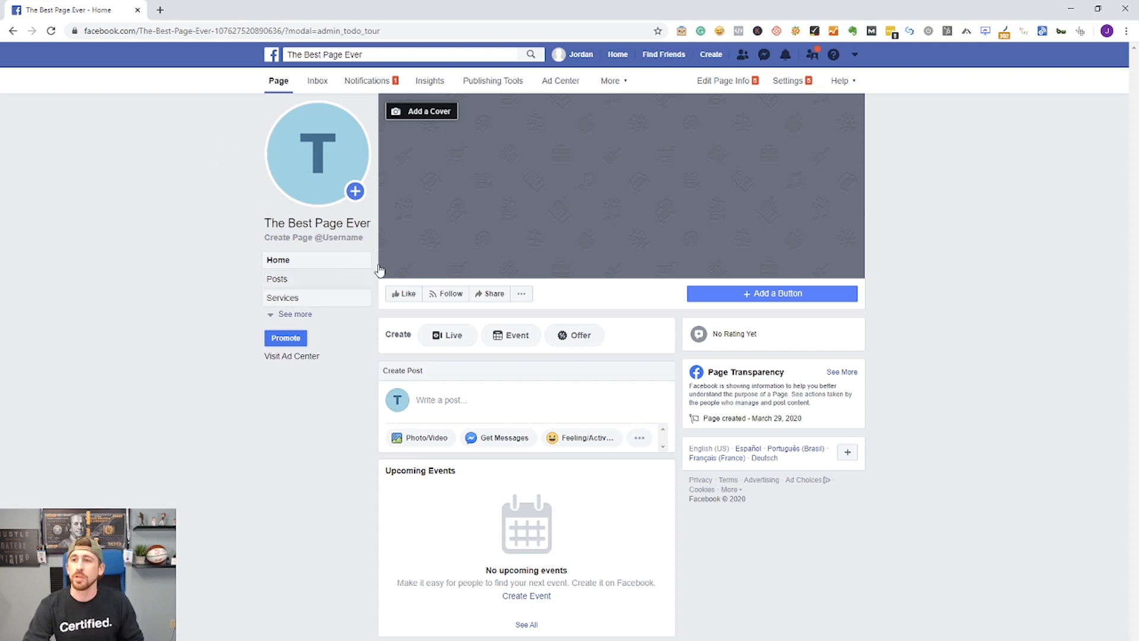
Step: Open the Page's Templates and Tabs settings and examine the available templates, from Standard to Video Page, without changing the current one
left_click(789, 85)
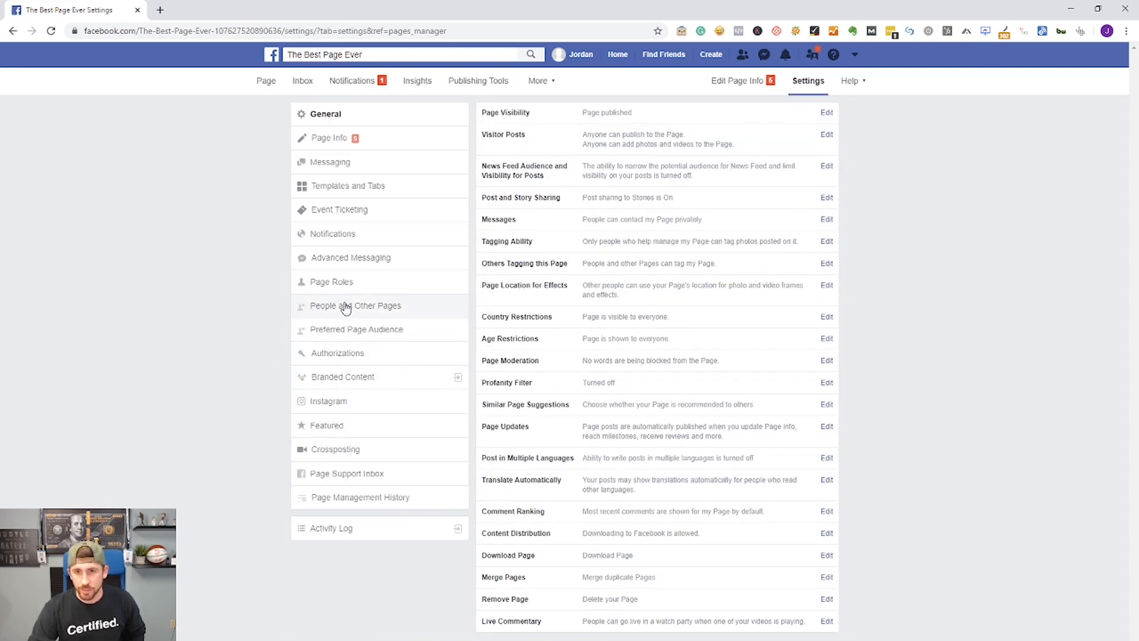
left_click(372, 189)
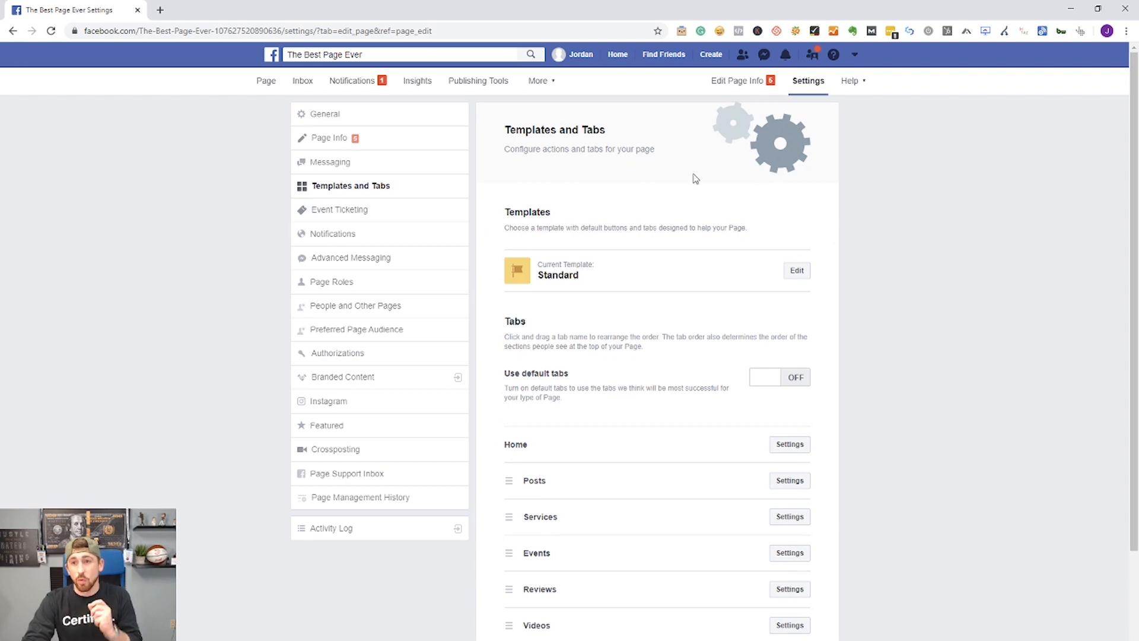
left_click(796, 270)
scroll(497, 251, "down", 8)
scroll(497, 250, "down", 5)
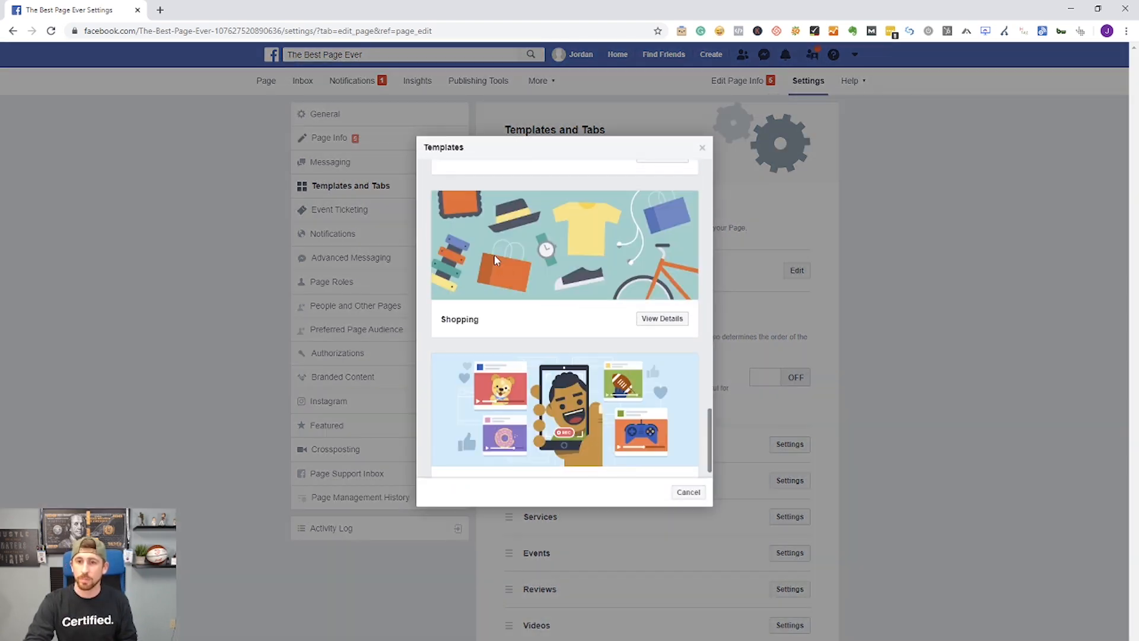
scroll(550, 422, "down", 1)
scroll(556, 372, "up", 14)
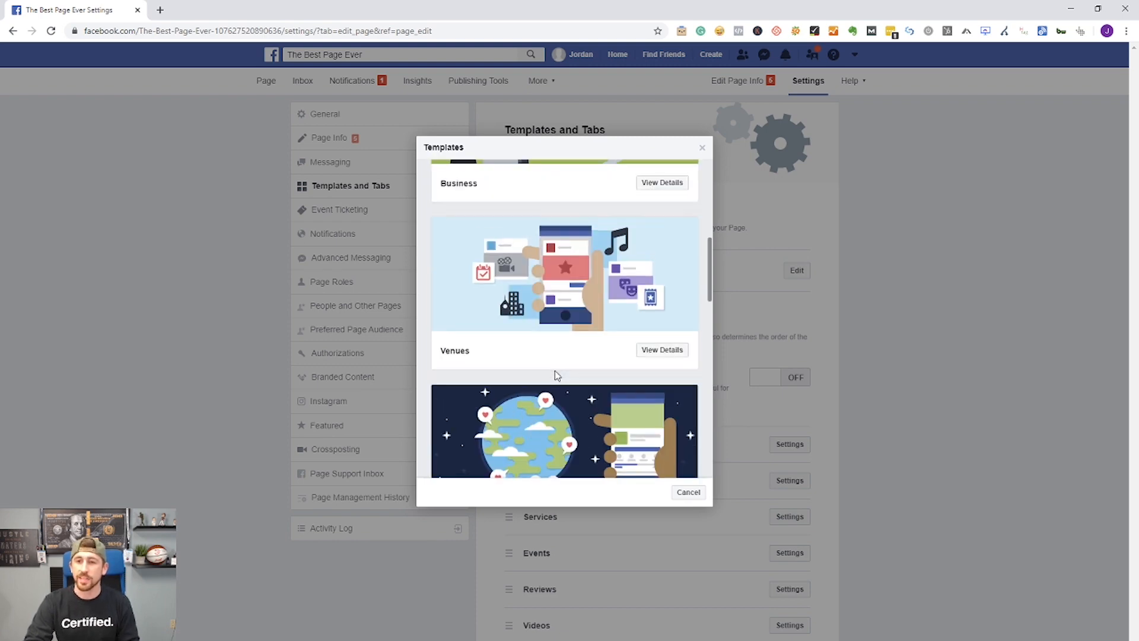
scroll(555, 365, "down", 3)
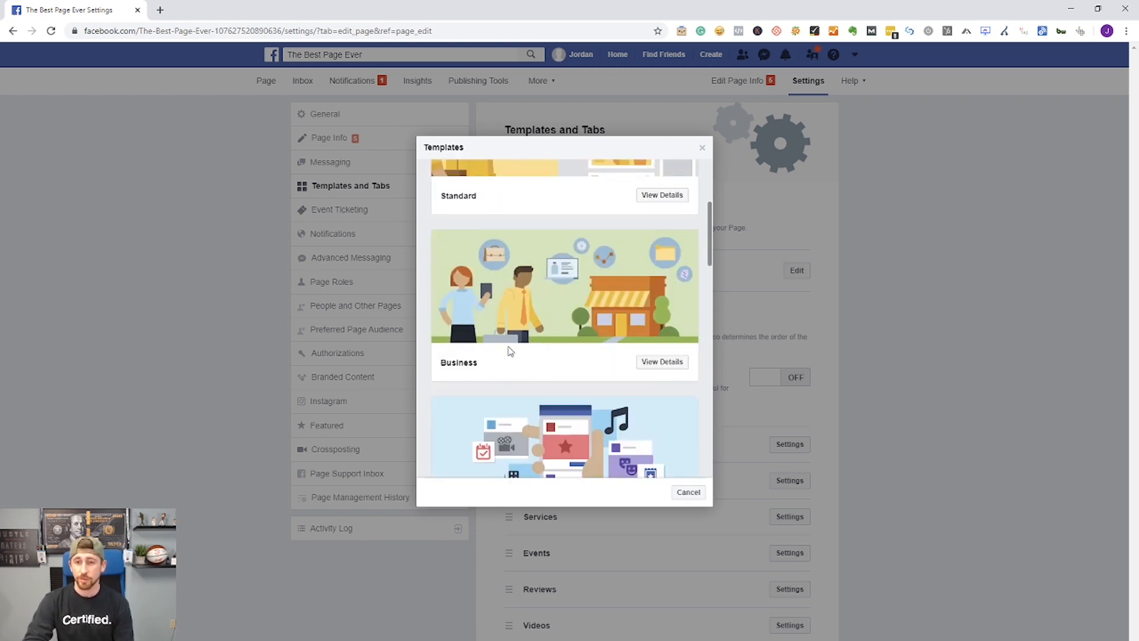
scroll(593, 368, "down", 7)
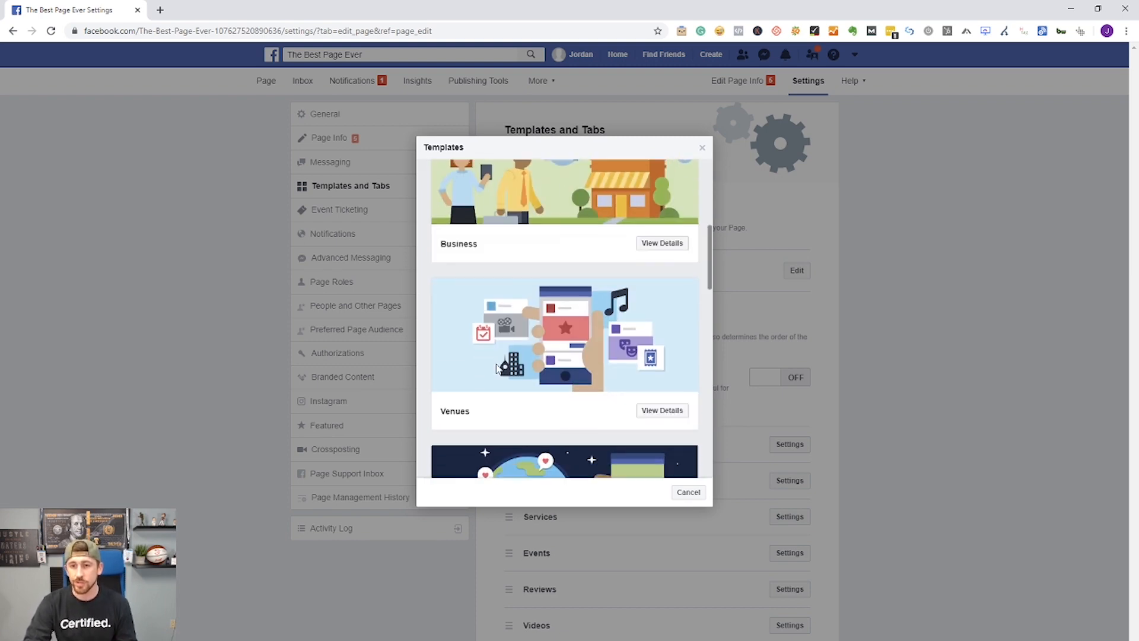
scroll(485, 304, "up", 5)
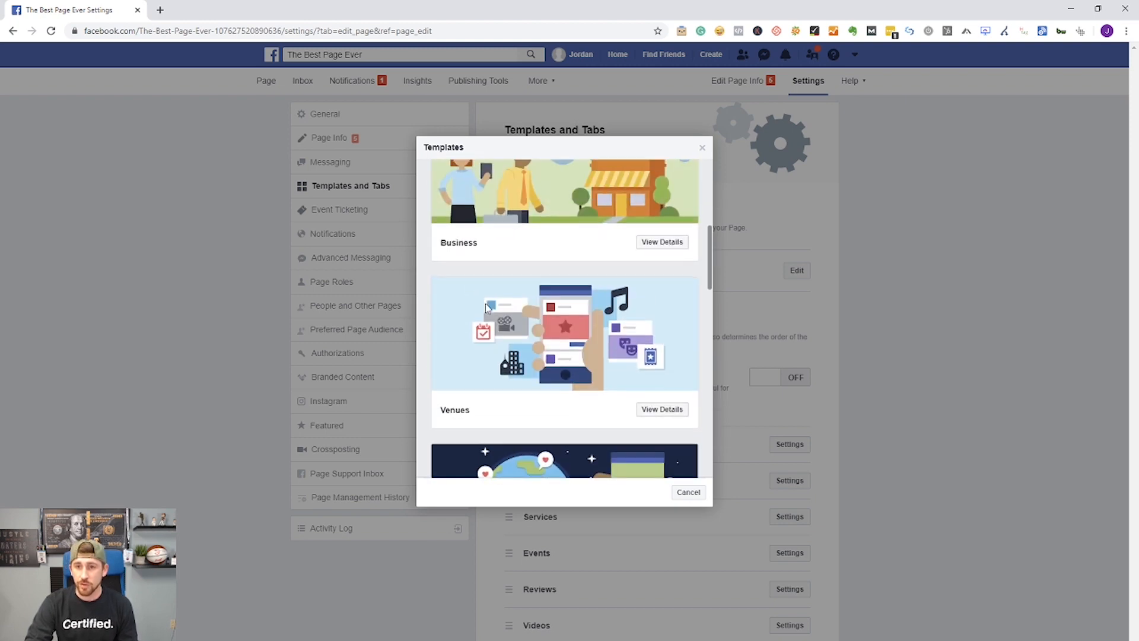
scroll(455, 273, "down", 6)
scroll(480, 297, "up", 2)
scroll(506, 320, "down", 6)
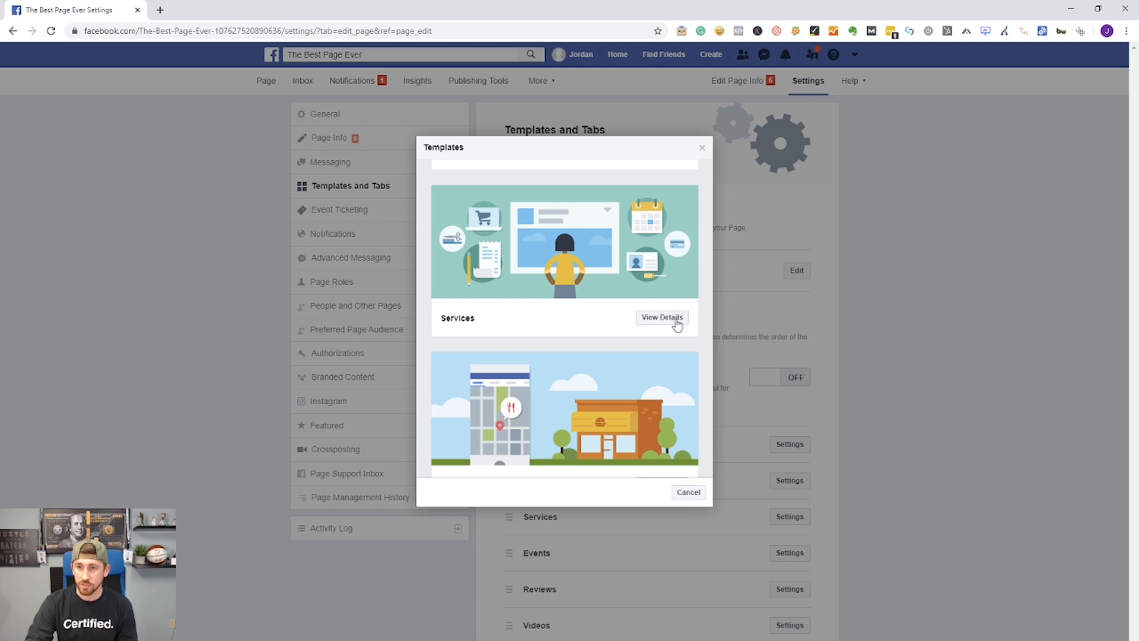
scroll(617, 312, "down", 3)
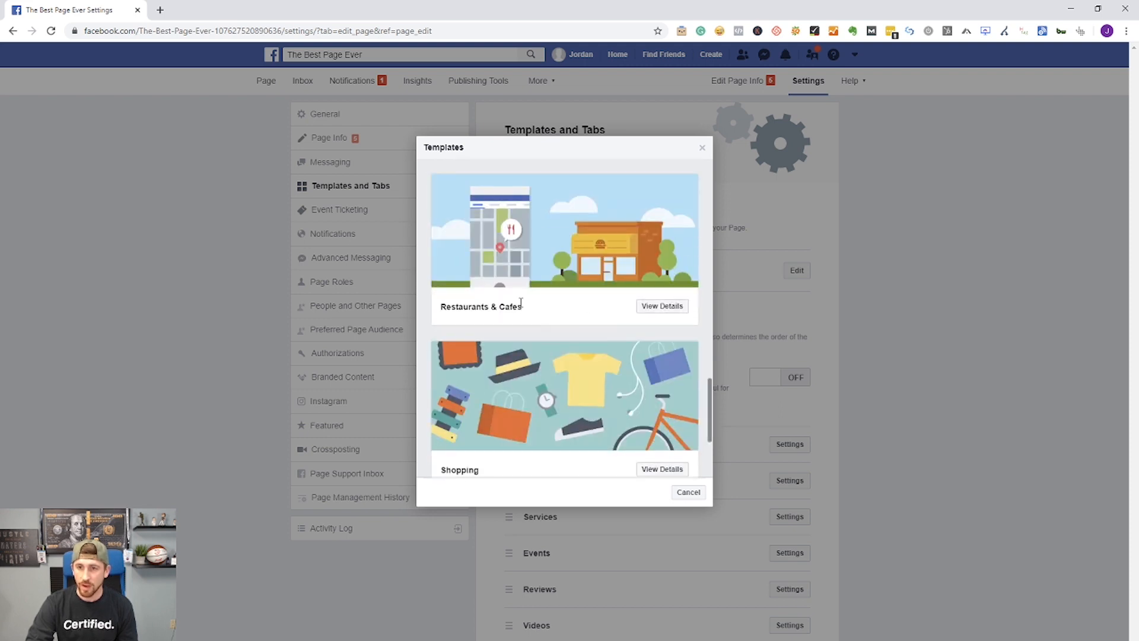
scroll(658, 297, "down", 3)
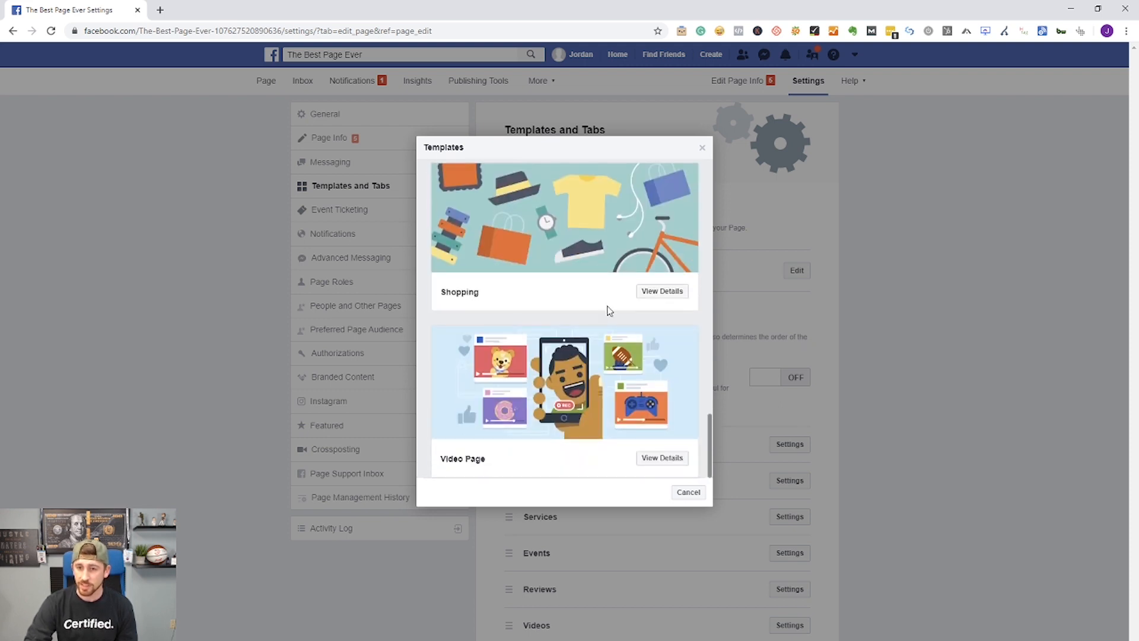
scroll(610, 310, "up", 10)
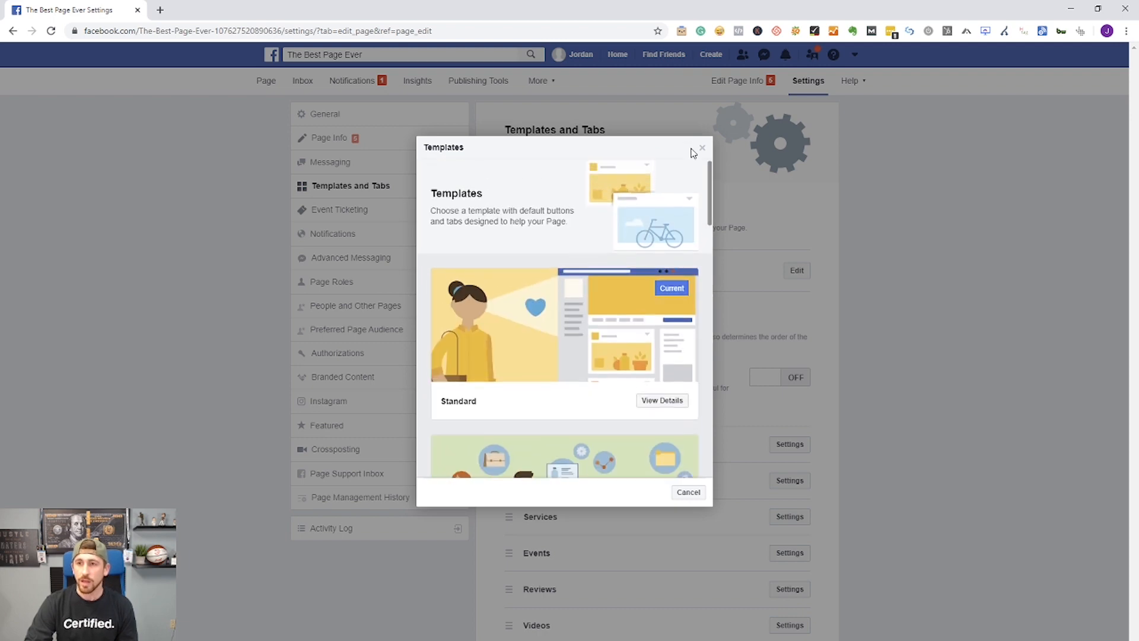
left_click(703, 148)
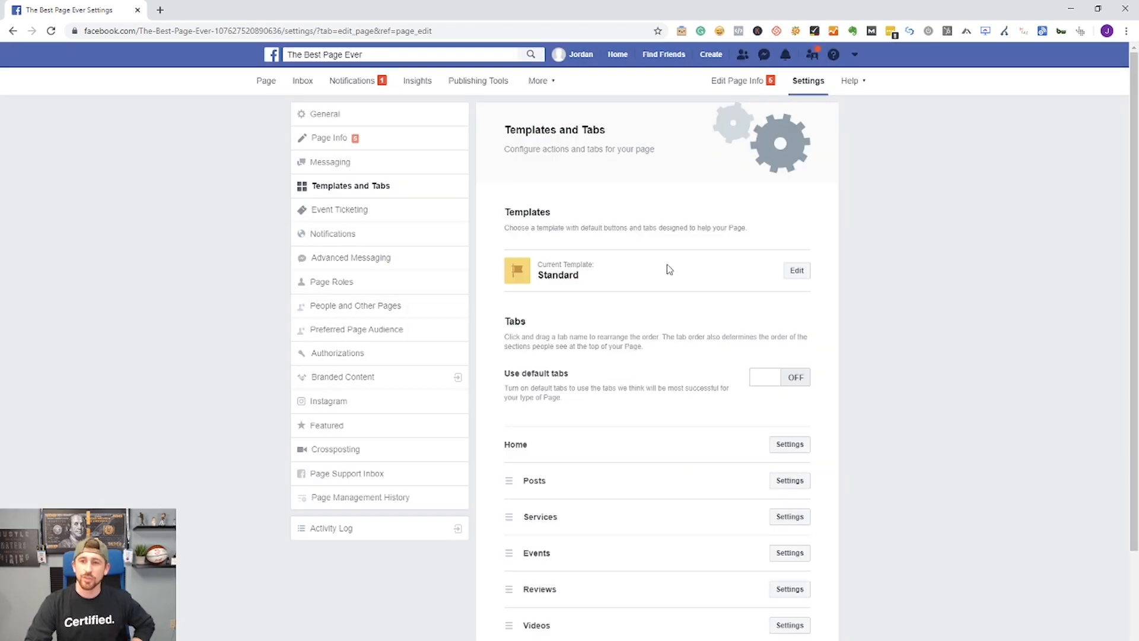
Step: Review the Page's list of tabs, then switch the default tabs option on and back off
scroll(590, 371, "down", 3)
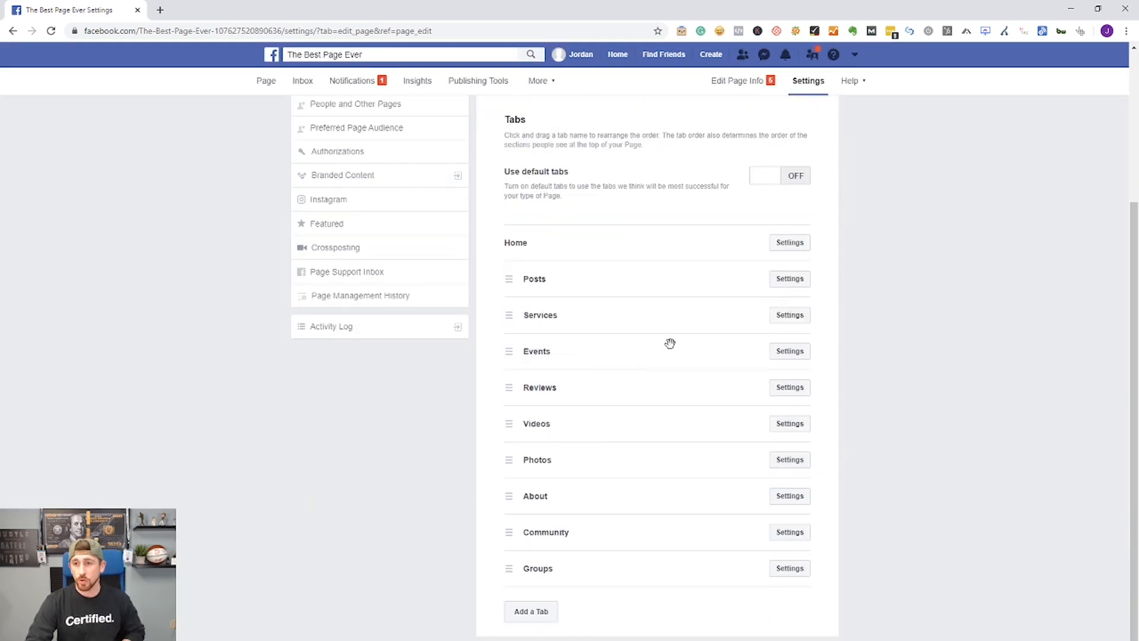
scroll(625, 310, "up", 3)
scroll(561, 301, "down", 3)
scroll(598, 403, "up", 3)
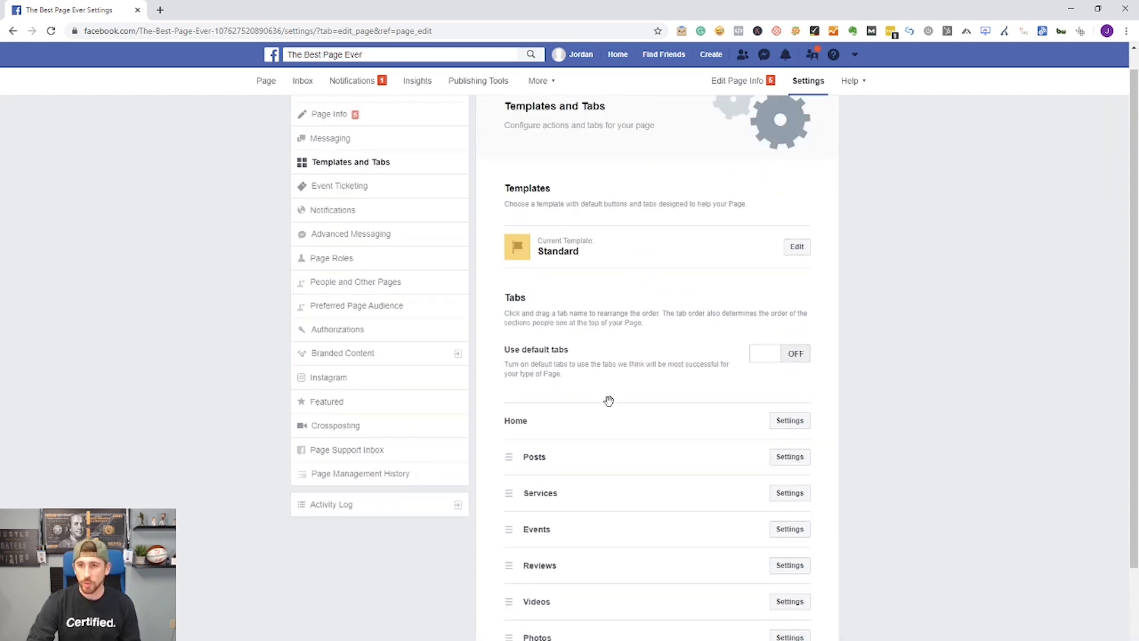
scroll(517, 362, "down", 1)
scroll(518, 362, "down", 2)
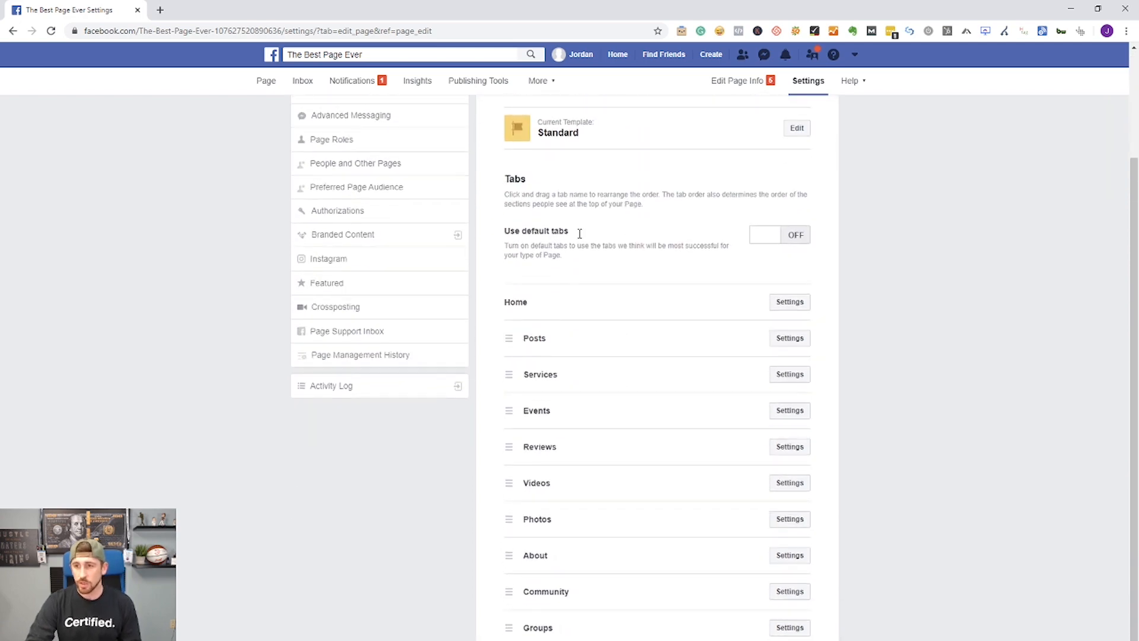
left_click(797, 244)
left_click(786, 238)
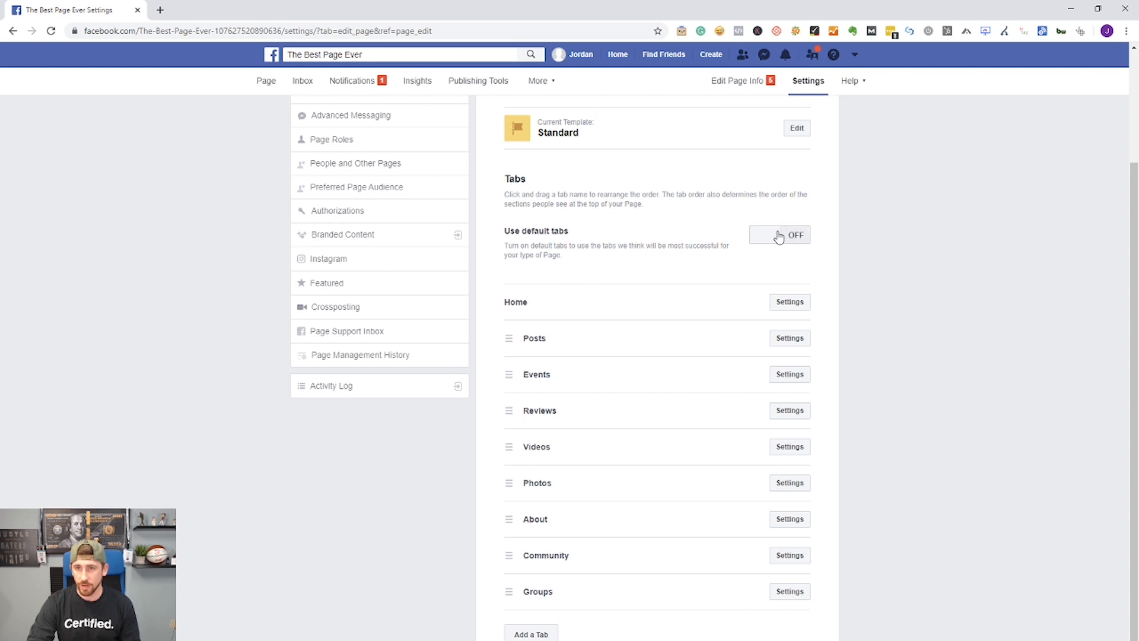
Step: Add the Services and Live tabs to the Page and leave the list of available tabs
left_click(523, 633)
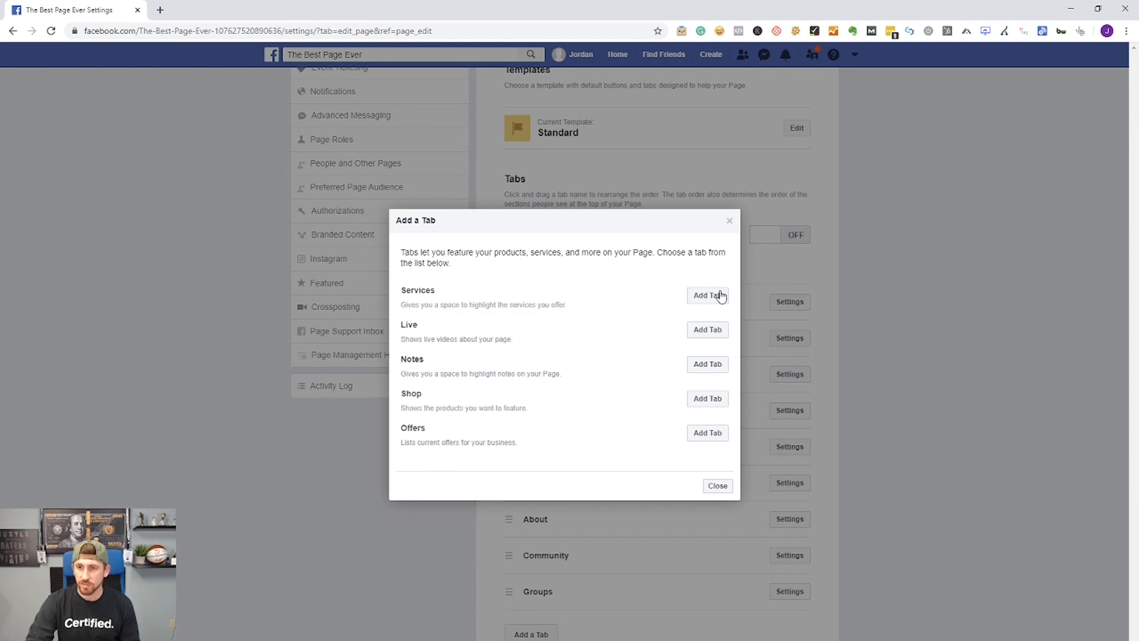
left_click(705, 299)
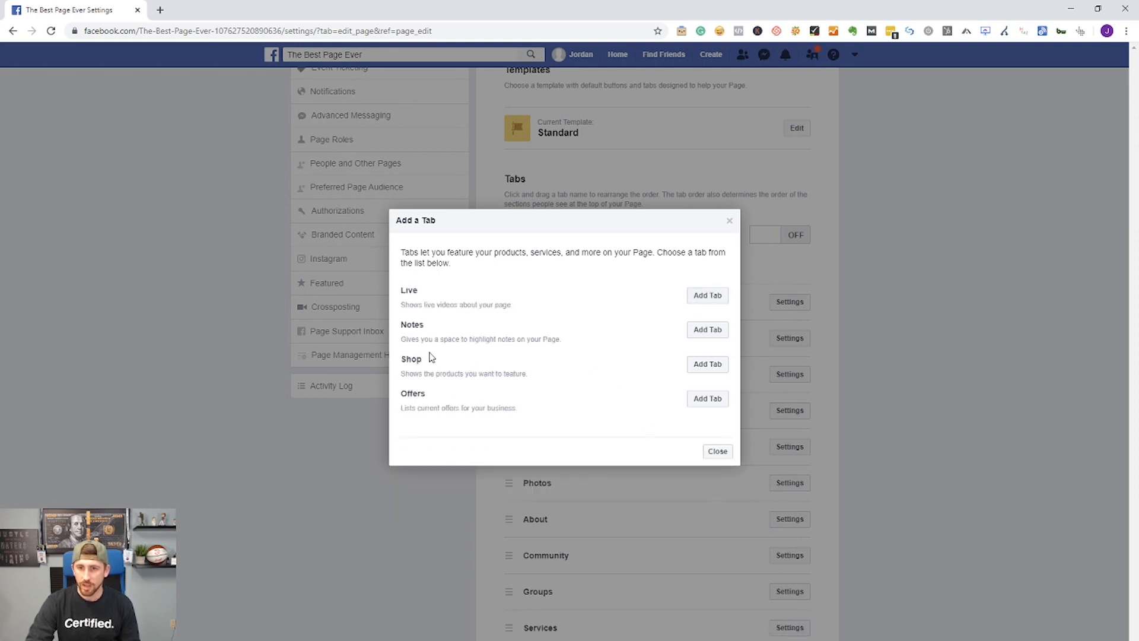
left_click(717, 295)
left_click(716, 417)
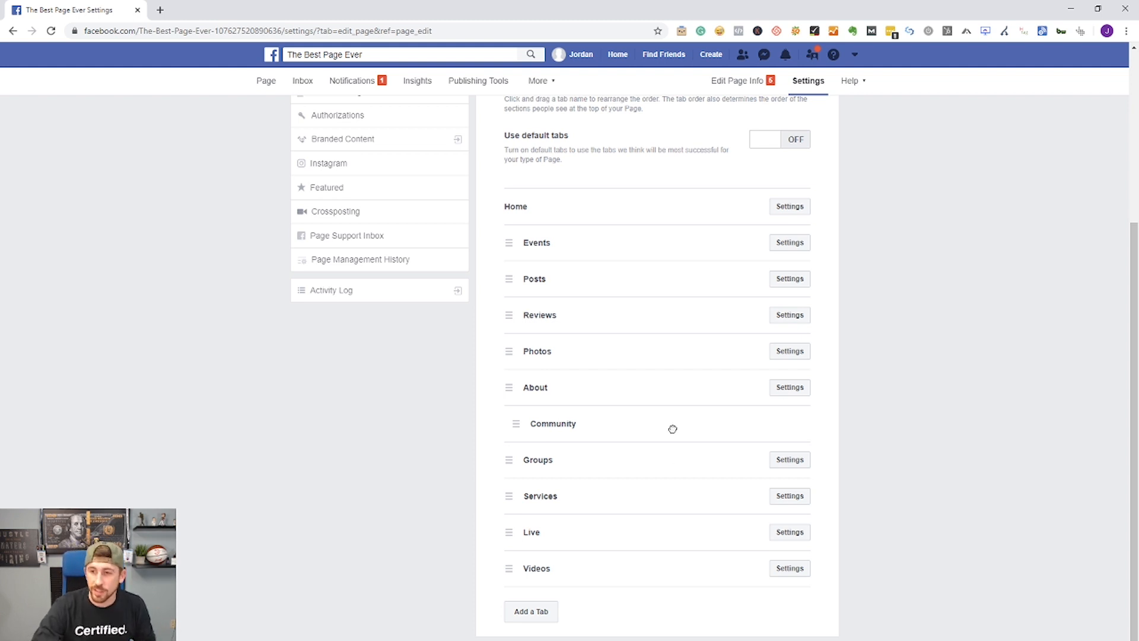
Step: Check the Community tab's sharing settings, then turn off the Groups tab and save the change
left_click(787, 427)
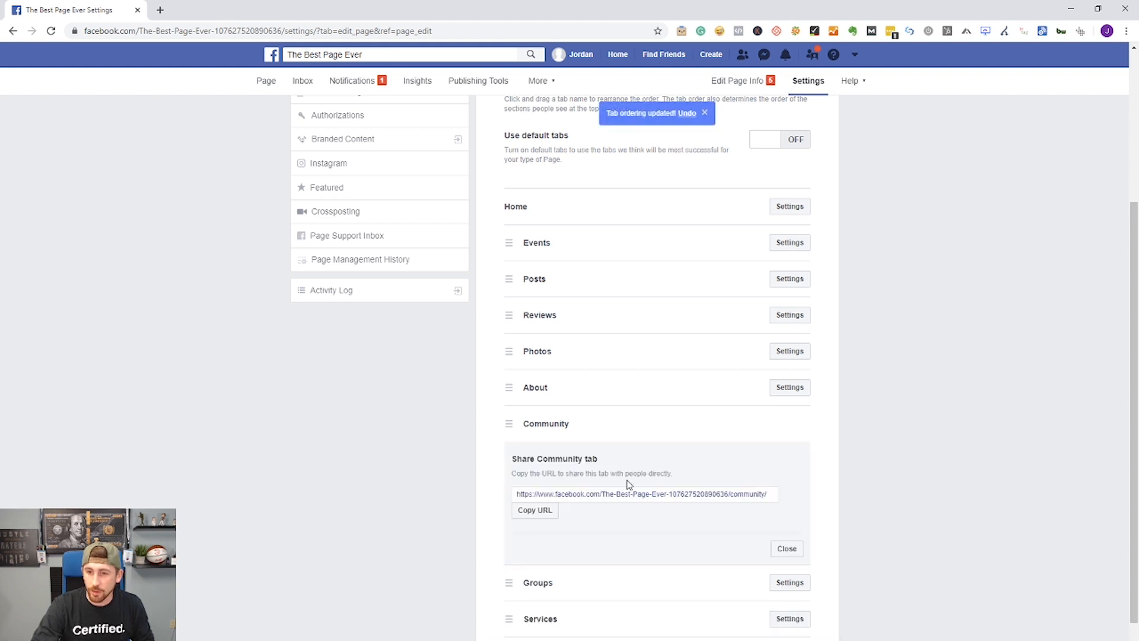
left_click(790, 584)
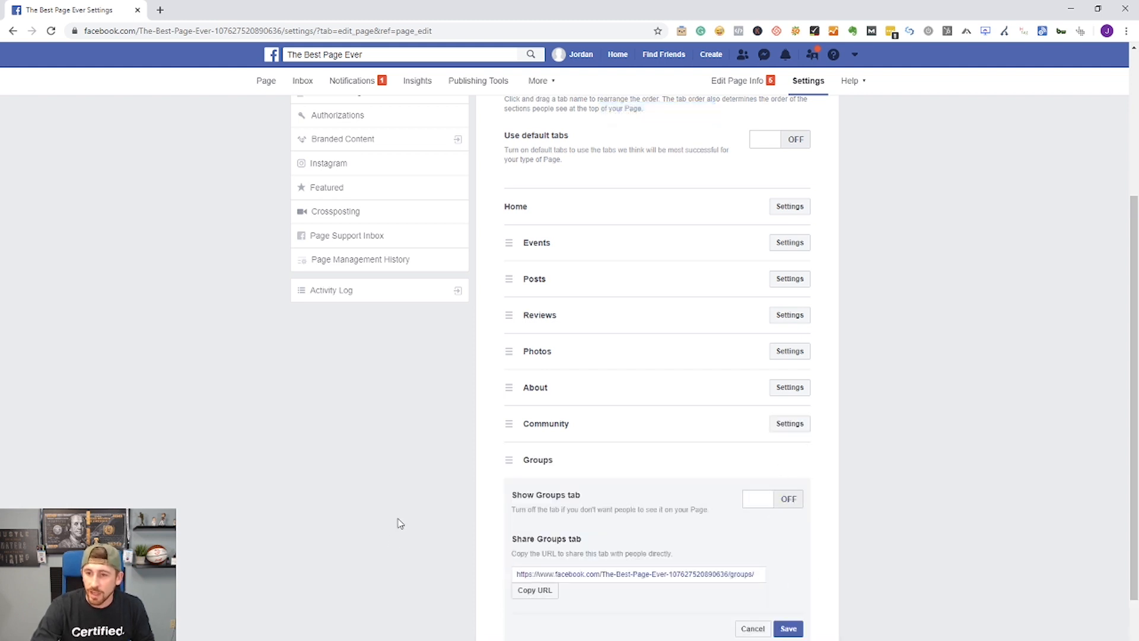
left_click(789, 629)
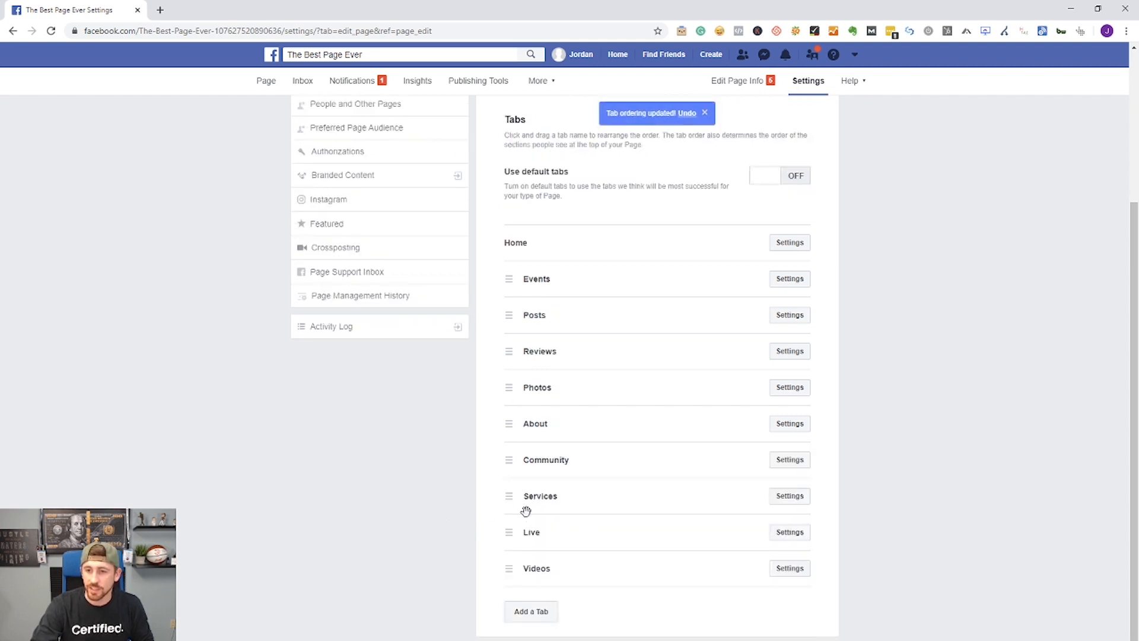
Step: Reorder the Page's tabs so About comes directly after Home, Community and Videos follow Posts, and Events sits after Reviews
left_click_drag(543, 279, 544, 353)
left_click_drag(542, 423, 551, 290)
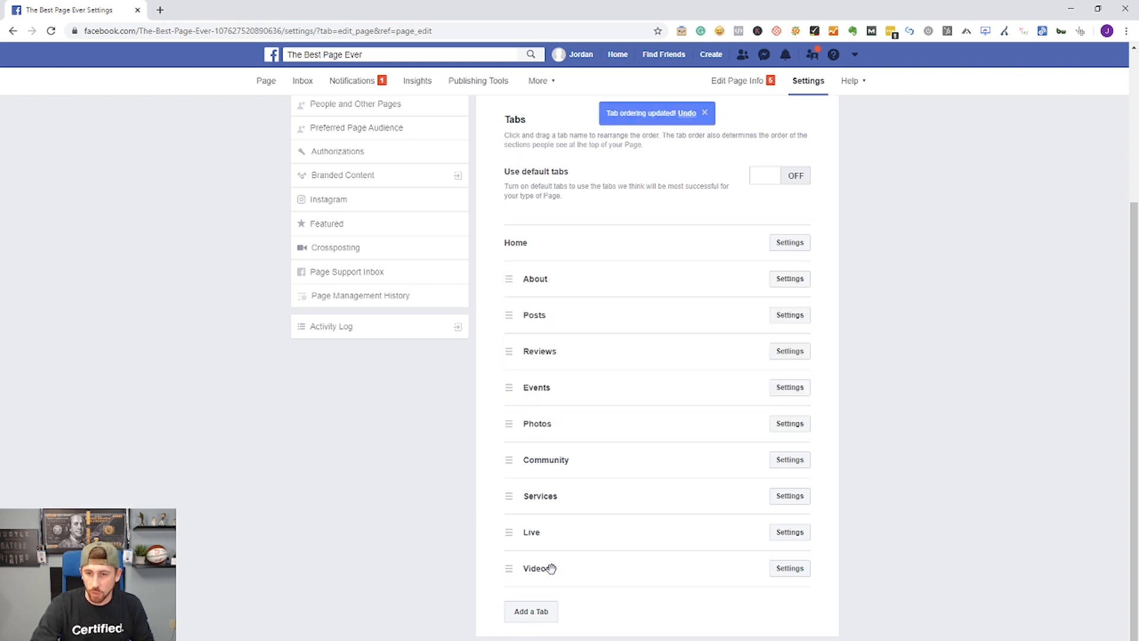
left_click_drag(543, 568, 562, 355)
left_click_drag(590, 493, 563, 354)
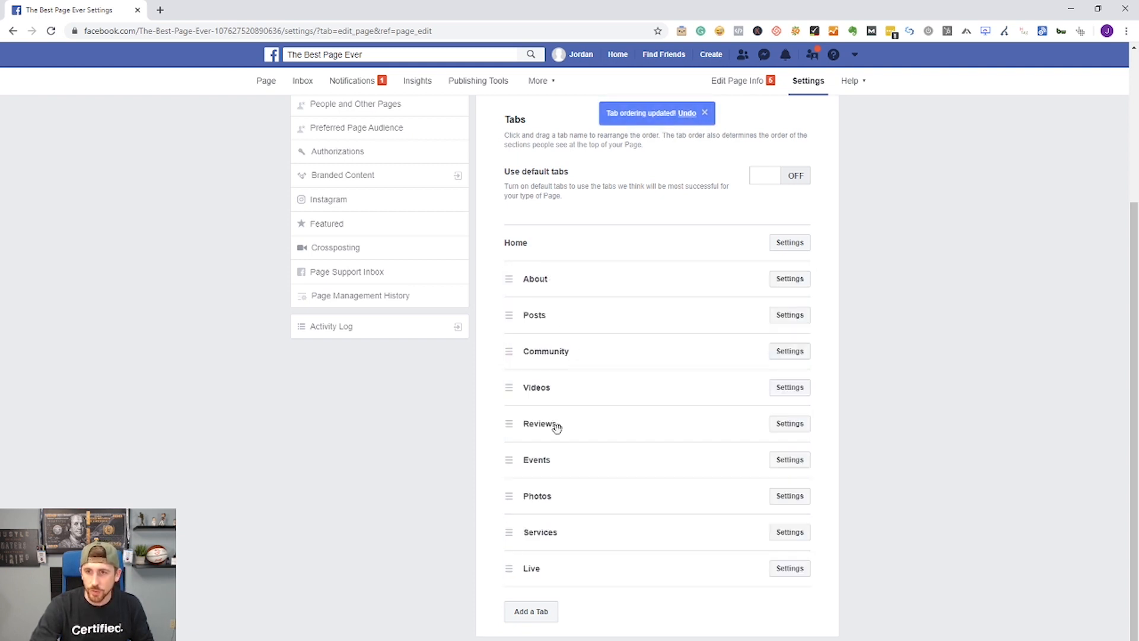
Step: Move the Services tab directly below Home, Posts down to just above Live, and Reviews directly below Services
left_click_drag(540, 530, 550, 277)
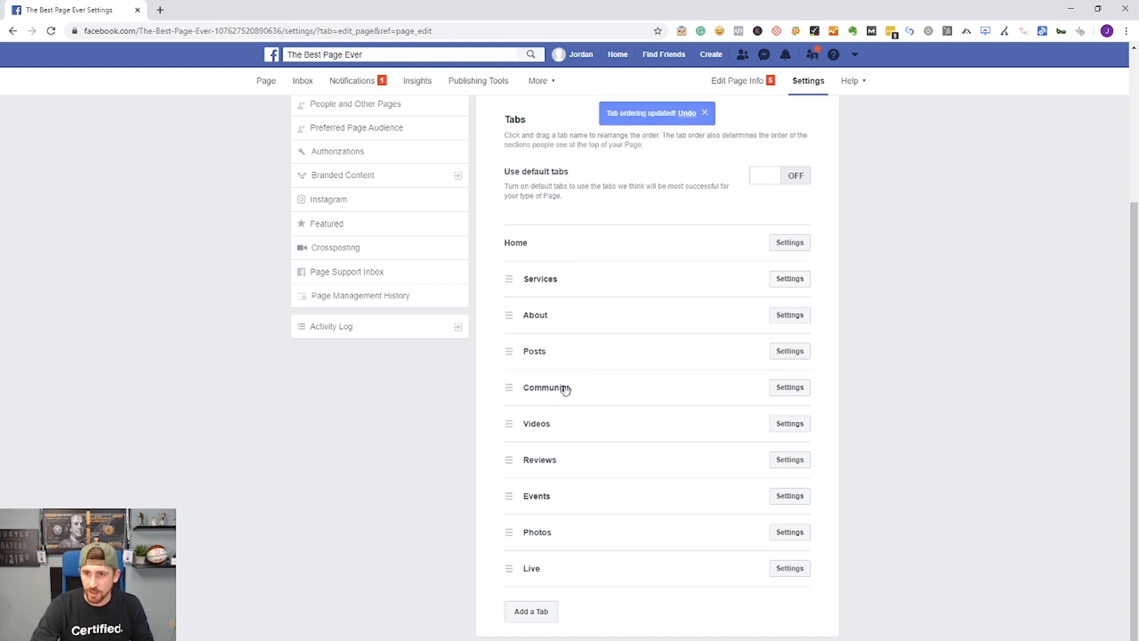
left_click_drag(542, 352, 544, 423)
left_click_drag(543, 544, 543, 548)
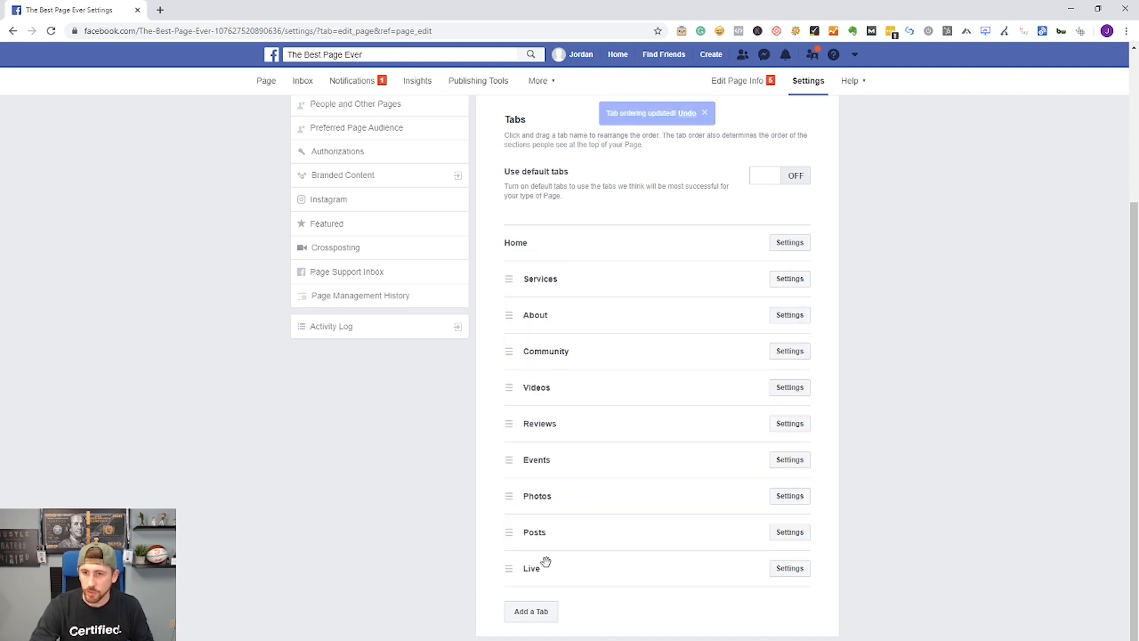
left_click_drag(543, 423, 537, 301)
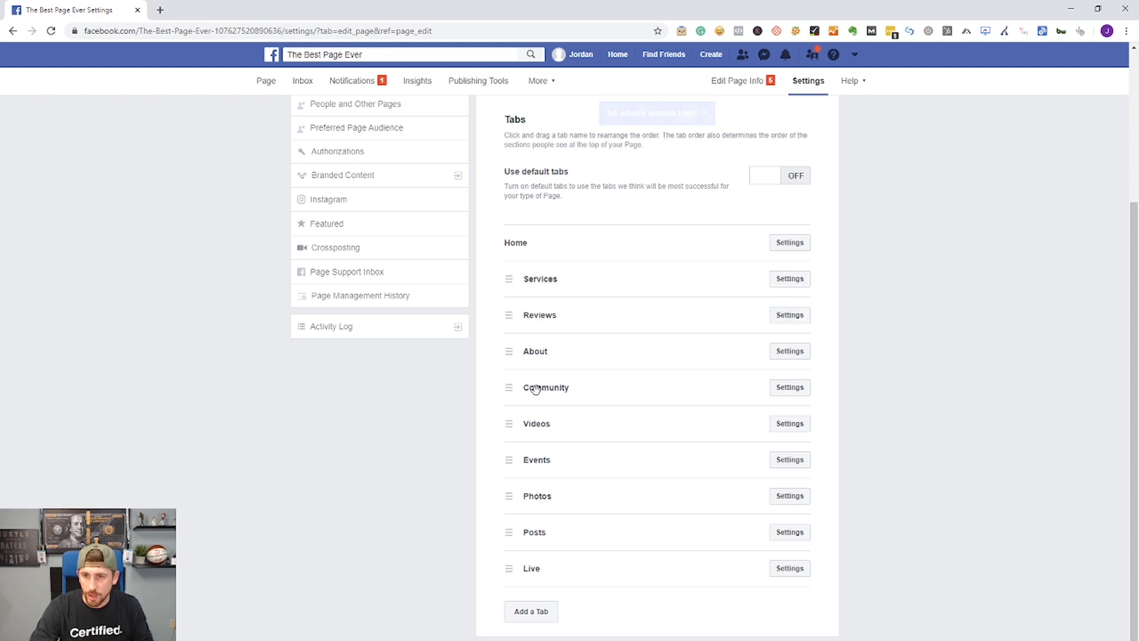
mouse_move(536, 412)
left_mouse_down()
mouse_move(534, 397)
mouse_move(536, 420)
left_mouse_up()
Step: Return to the Page's home and view it as a Page visitor
scroll(901, 458, "up", 4)
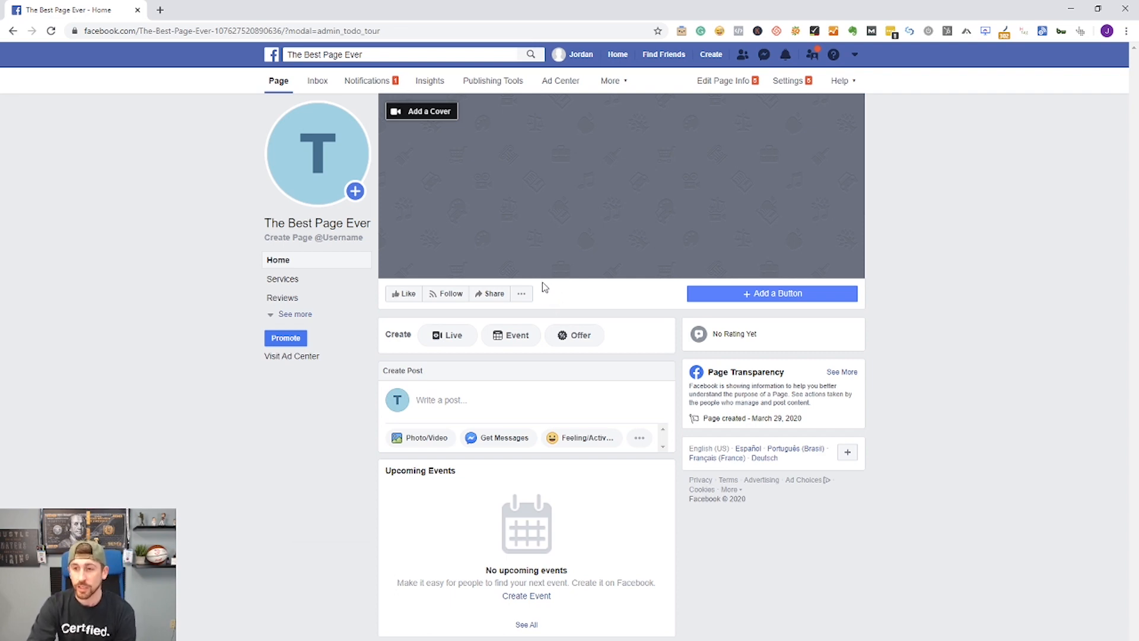
left_click(522, 295)
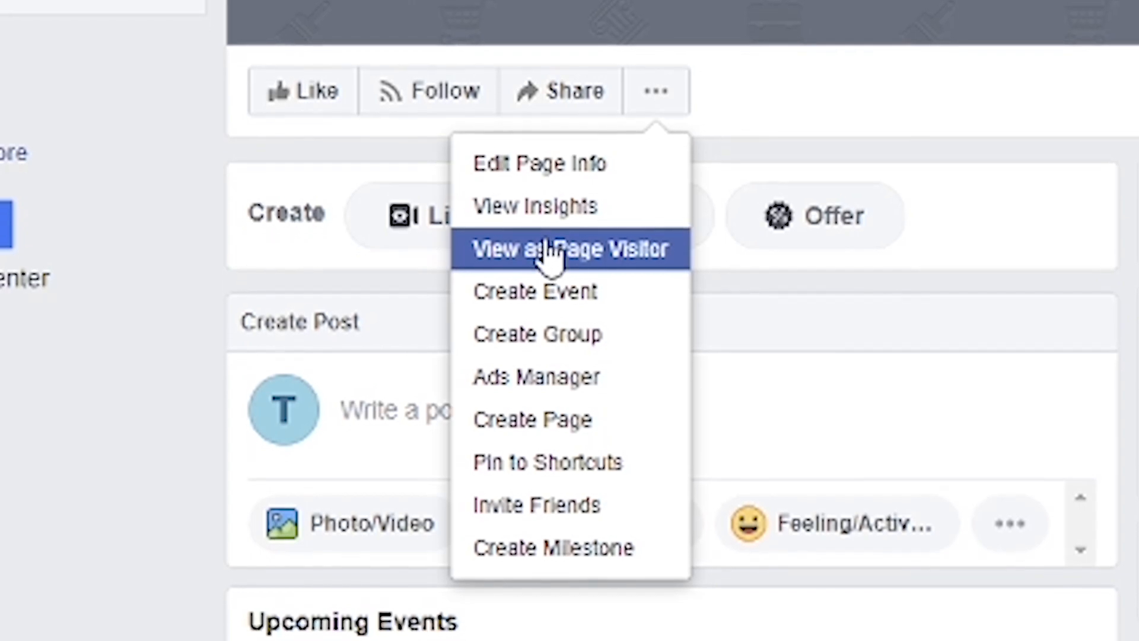
left_click(545, 306)
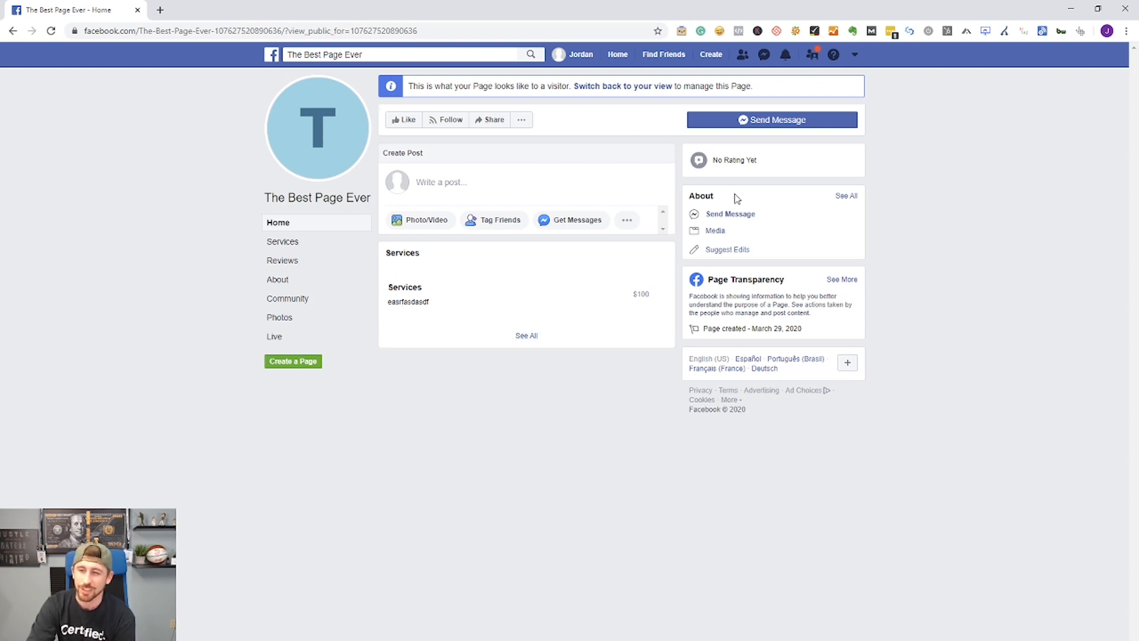
Step: Search Facebook for "cereal entrepreneur" and open the Cereal Entrepreneur Page
left_click(351, 57)
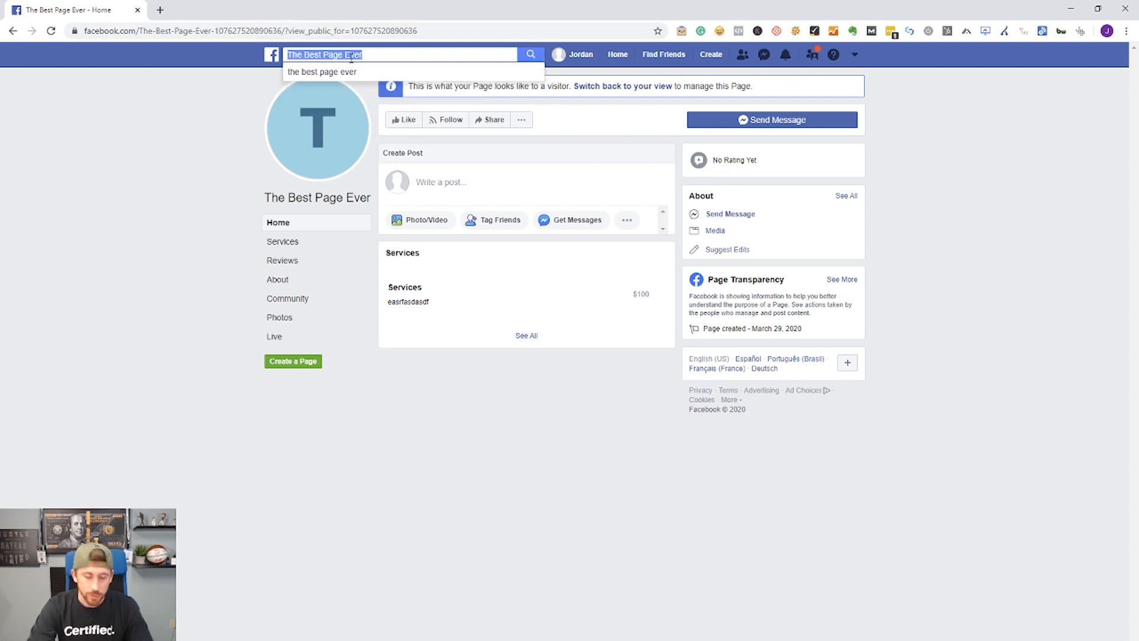
type("cerea")
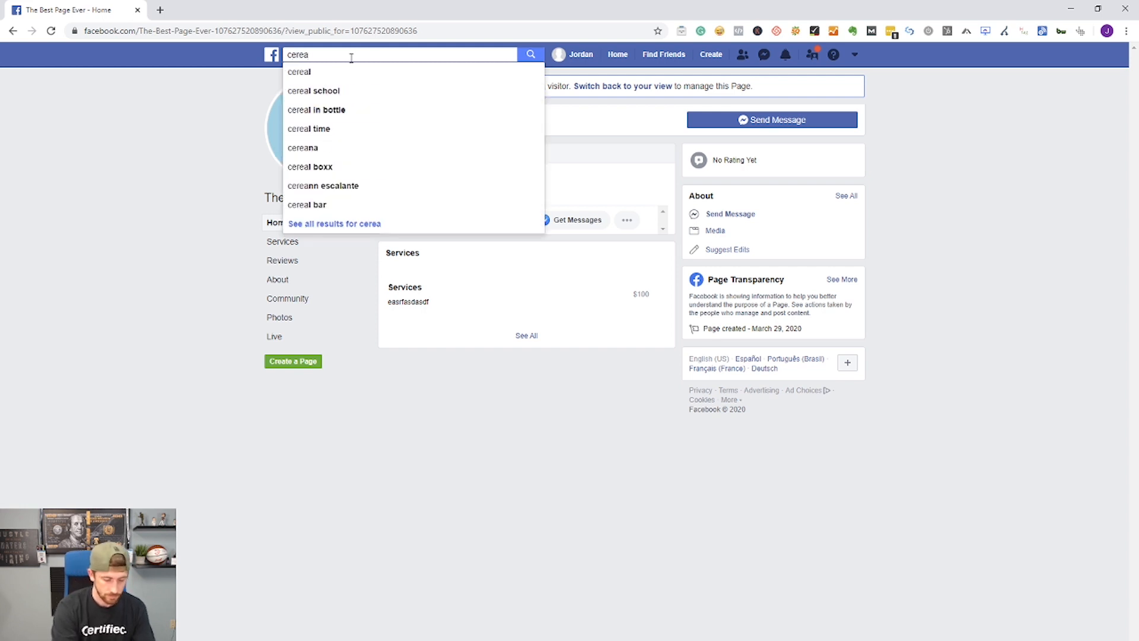
type("l entreprene")
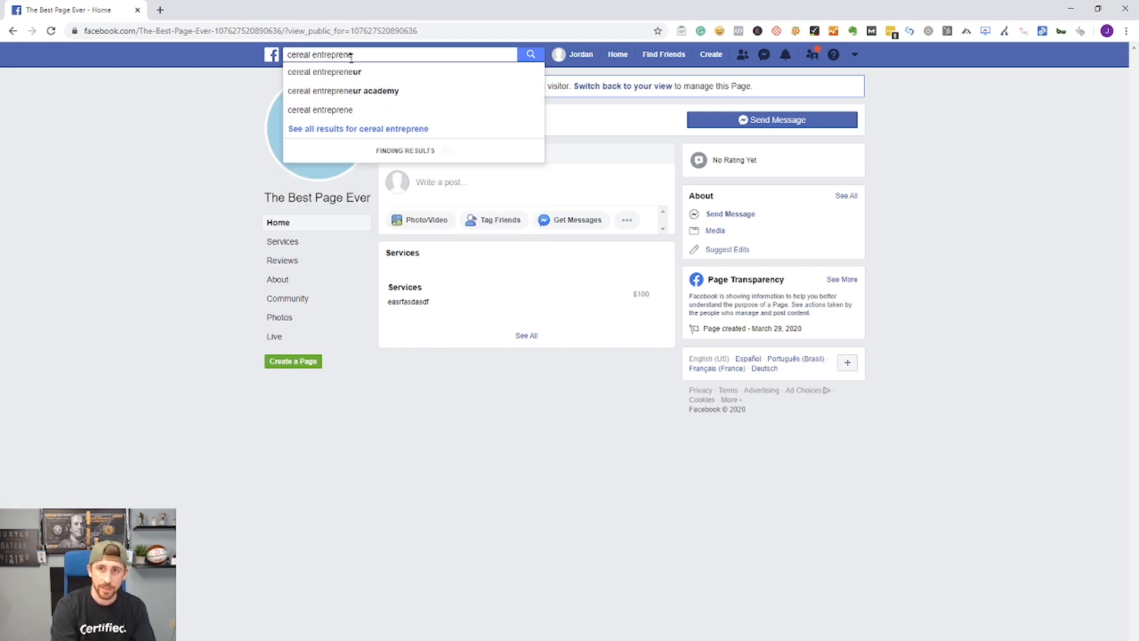
key("Down")
key("Return")
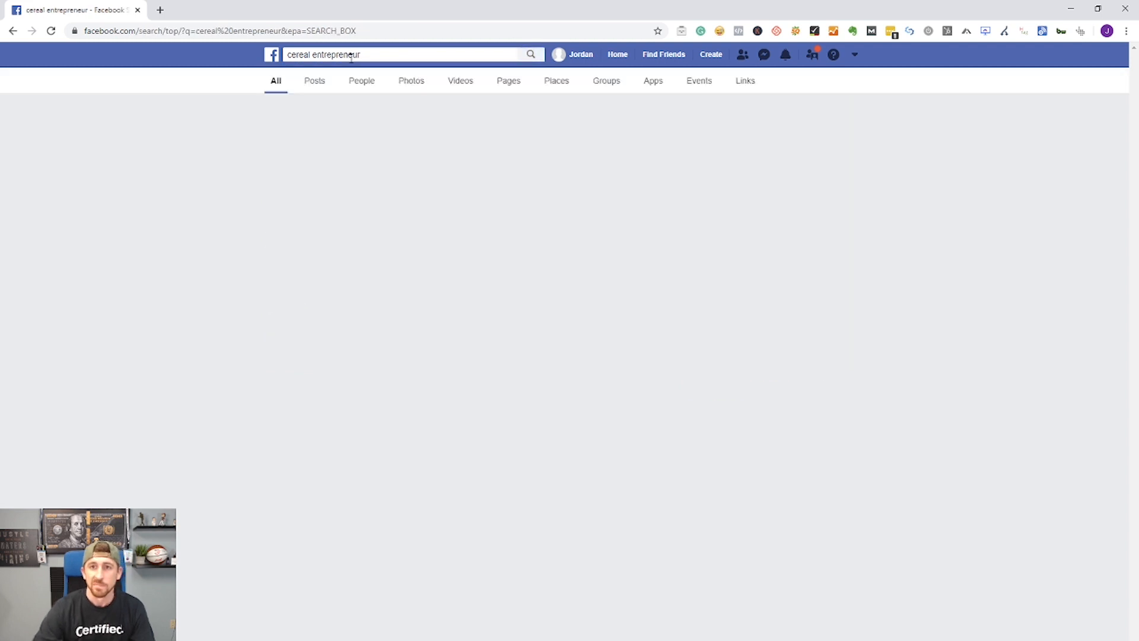
left_click(487, 119)
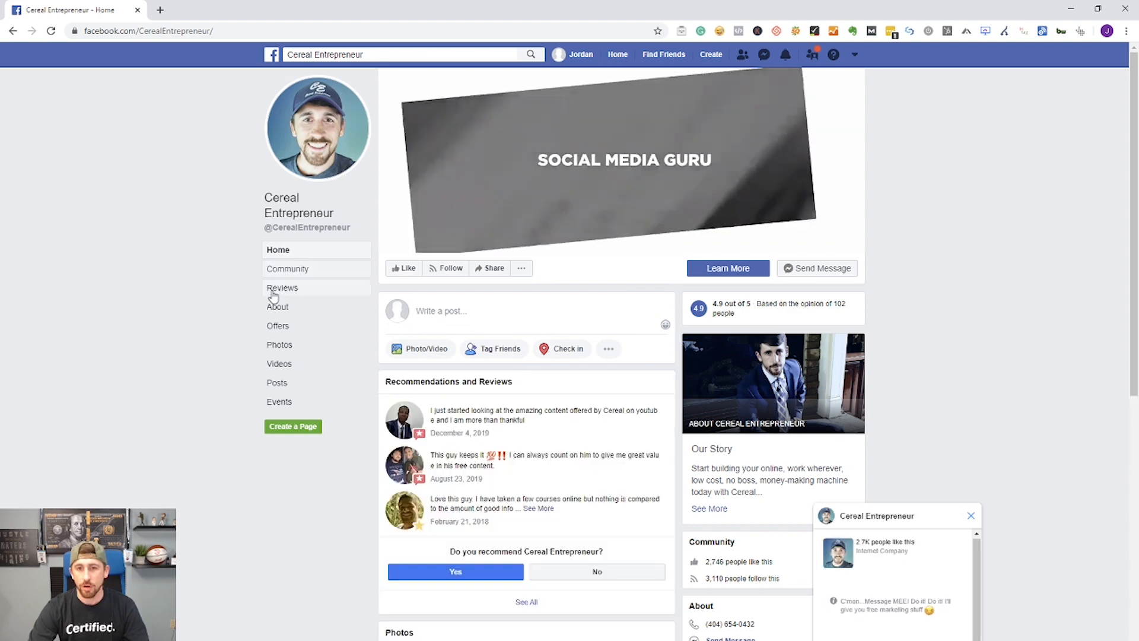
Step: Close the chat pop-up and examine the Cereal Entrepreneur Page's tabs, reviews, About details, photos and related Pages
scroll(876, 416, "down", 2)
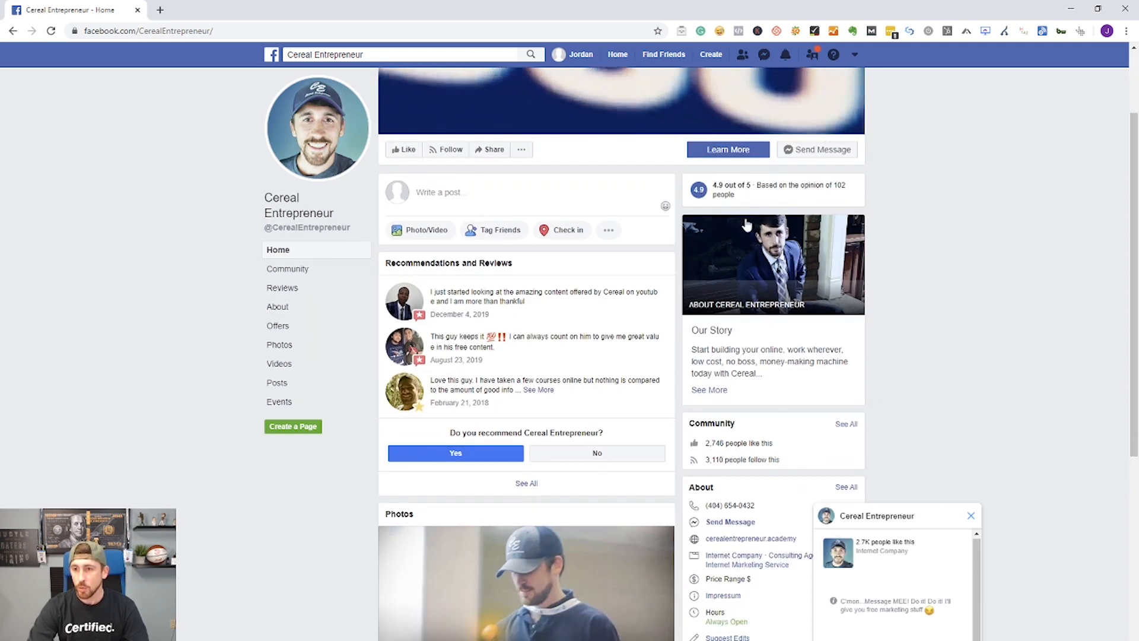
left_click(971, 515)
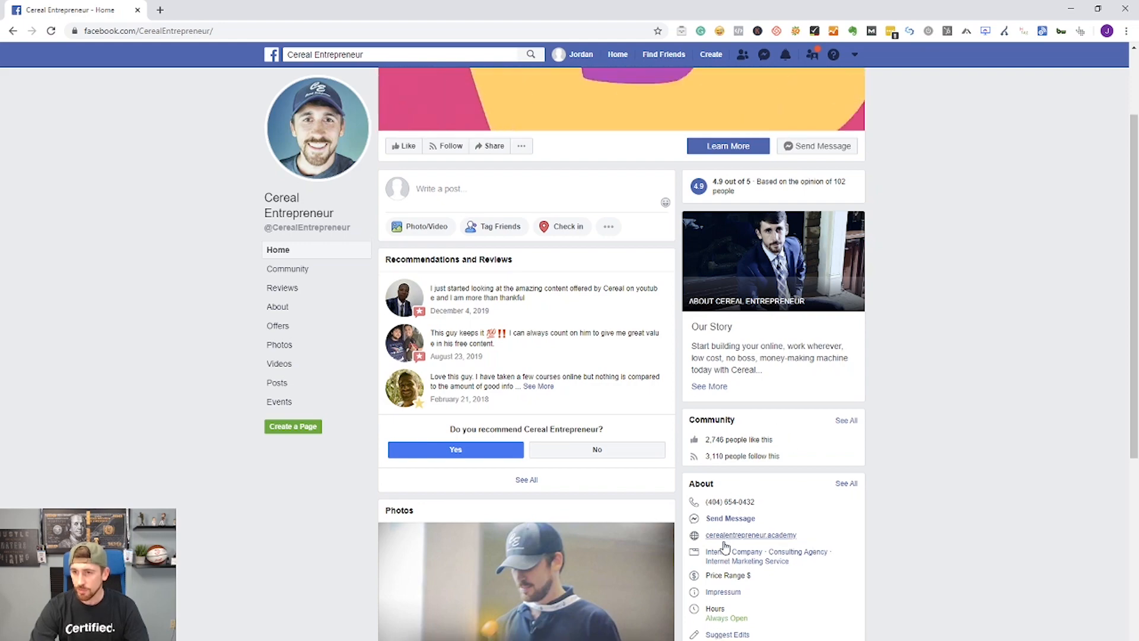
scroll(728, 475, "down", 1)
scroll(723, 601, "down", 6)
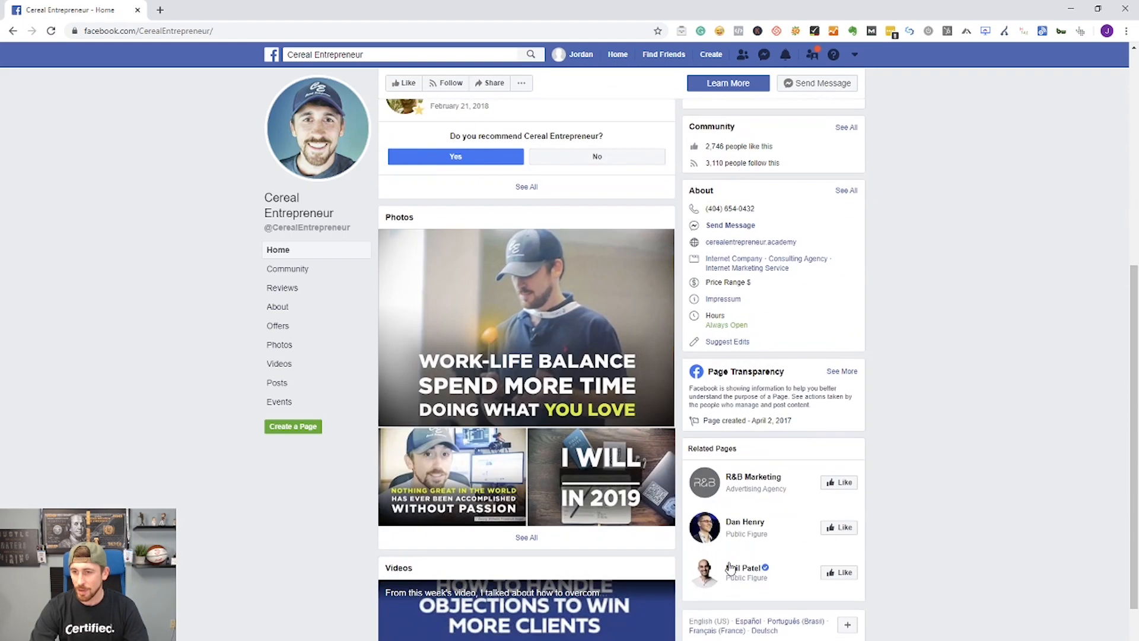
scroll(722, 601, "up", 7)
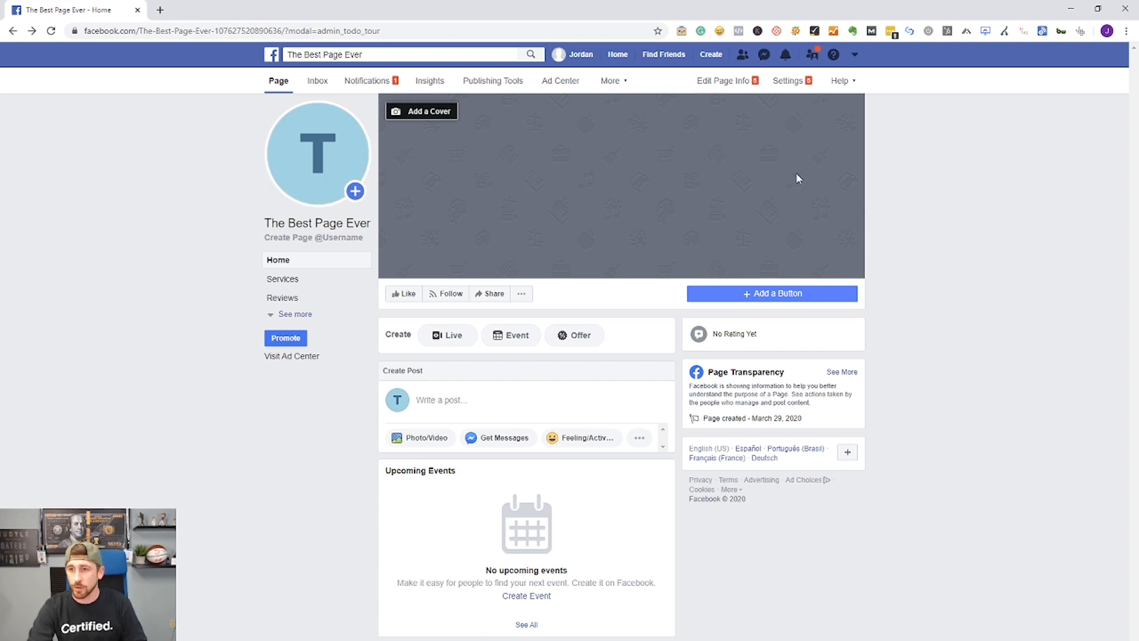
left_click(793, 84)
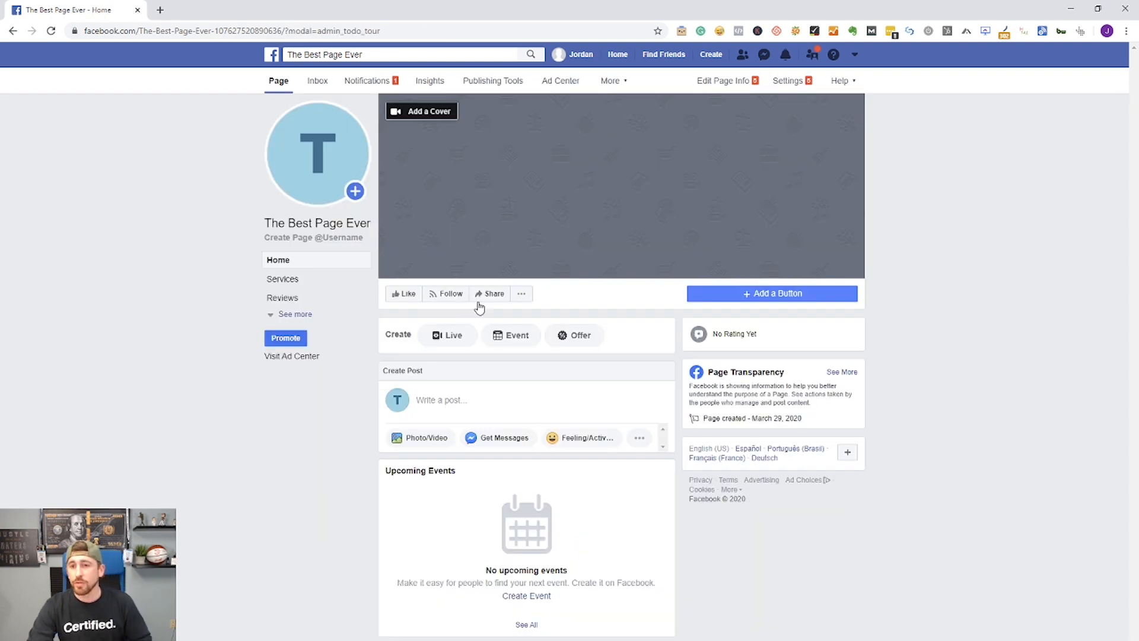
left_click(521, 294)
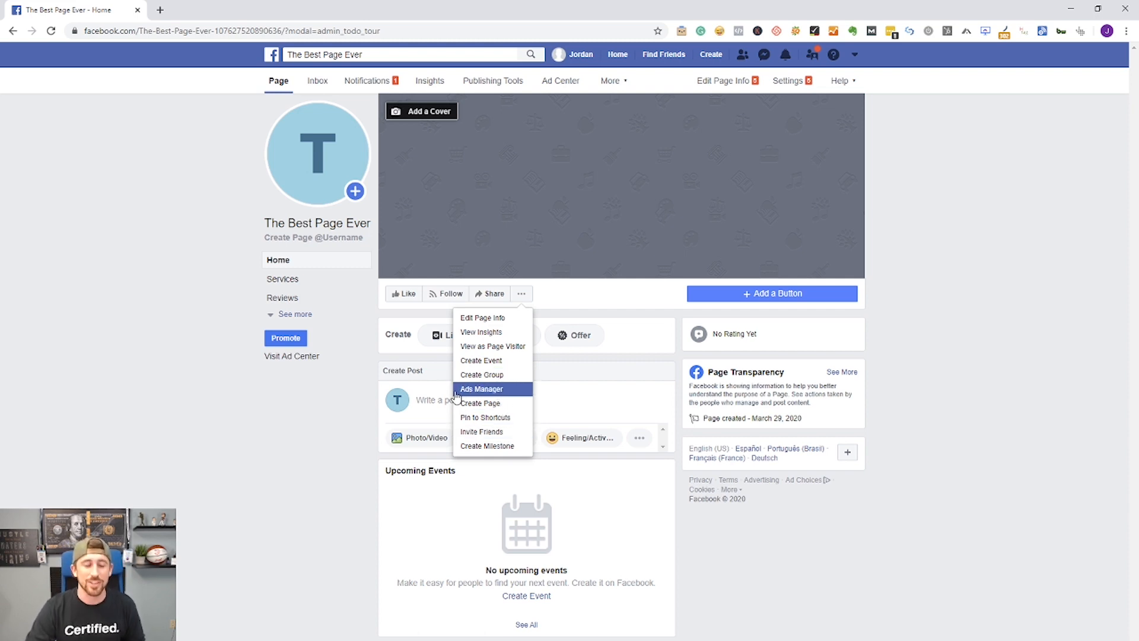
left_click(136, 386)
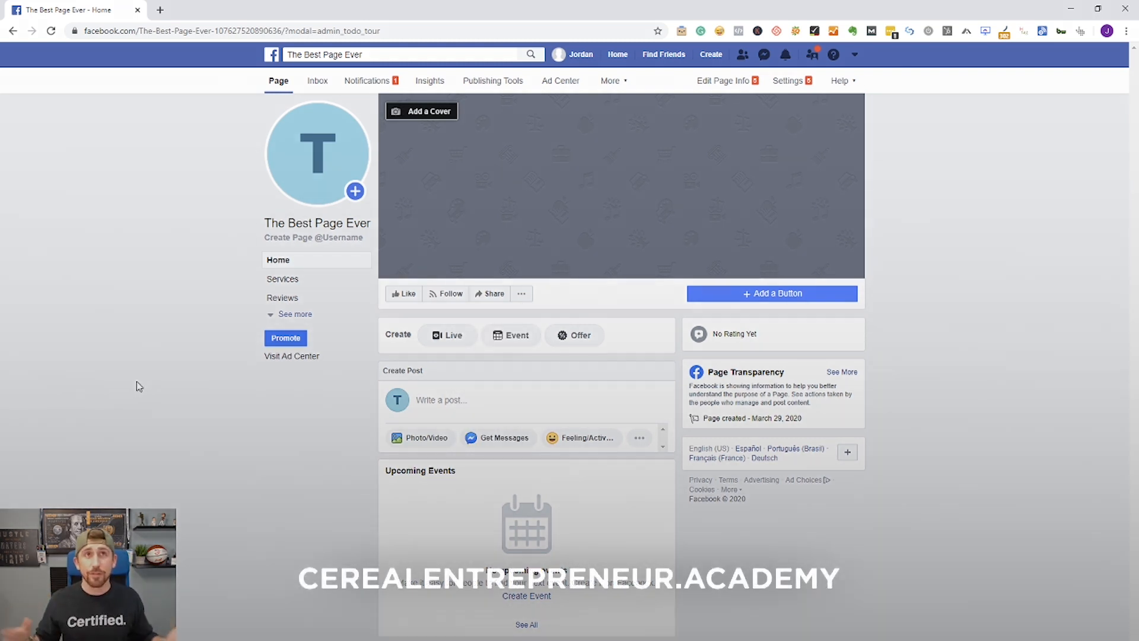